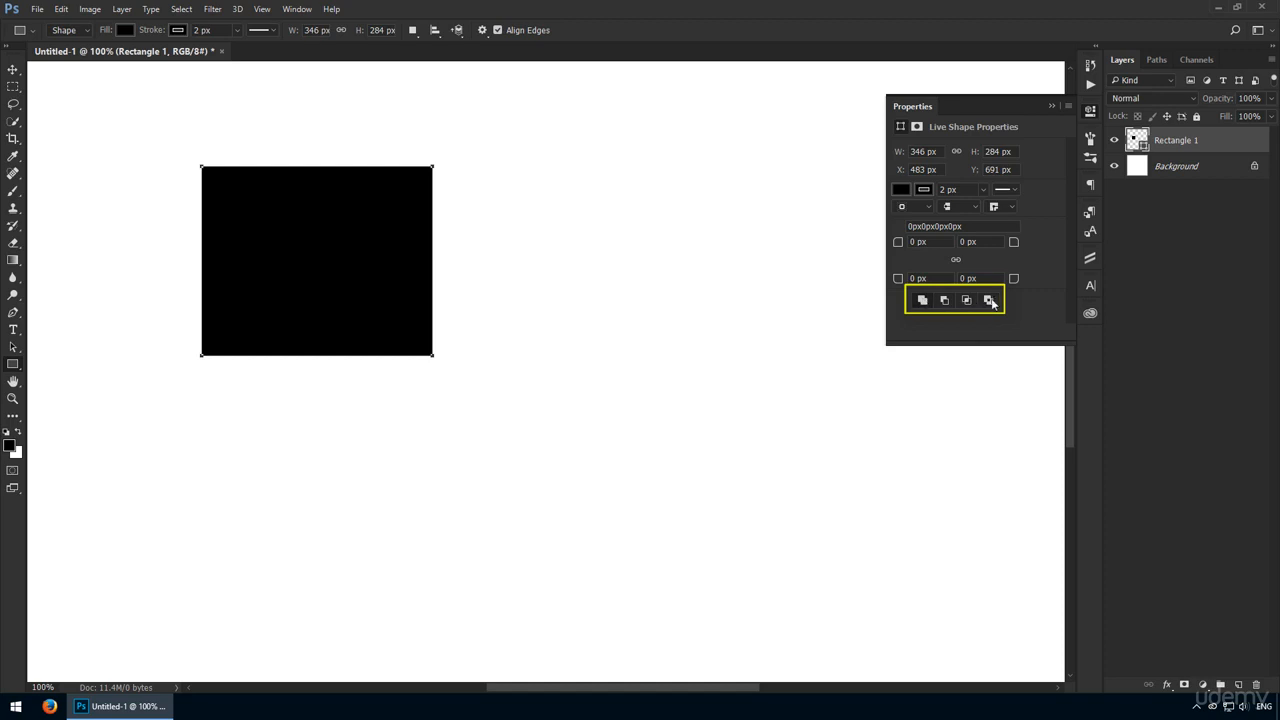
Step: Draw a separate black square of about 172 × 172 px beside the large rectangle with the Rectangle tool
key("m")
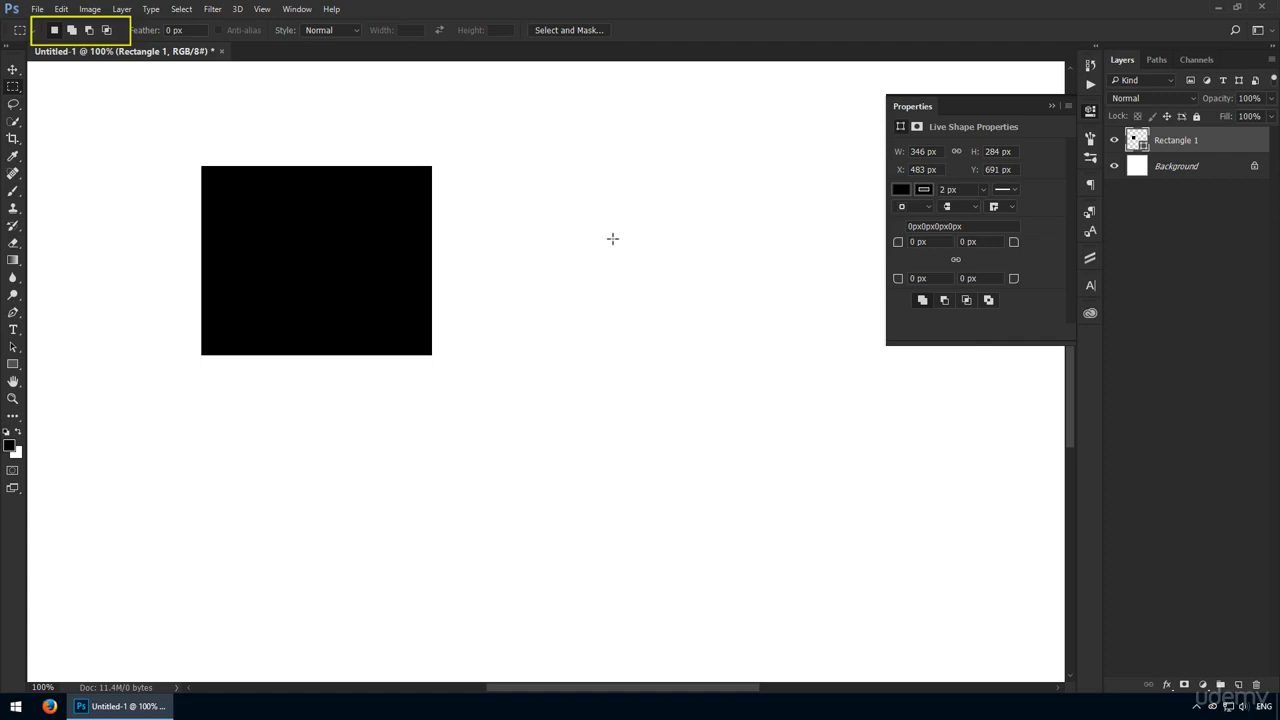
left_click(1090, 113)
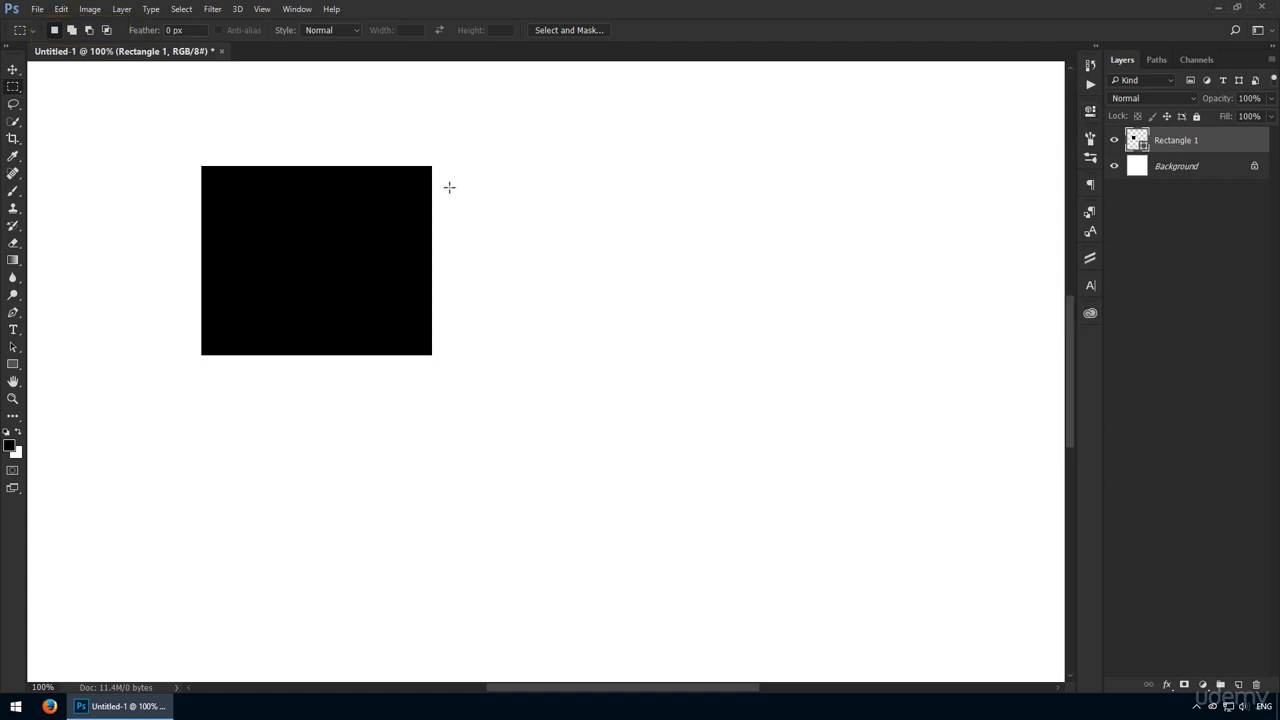
key("u")
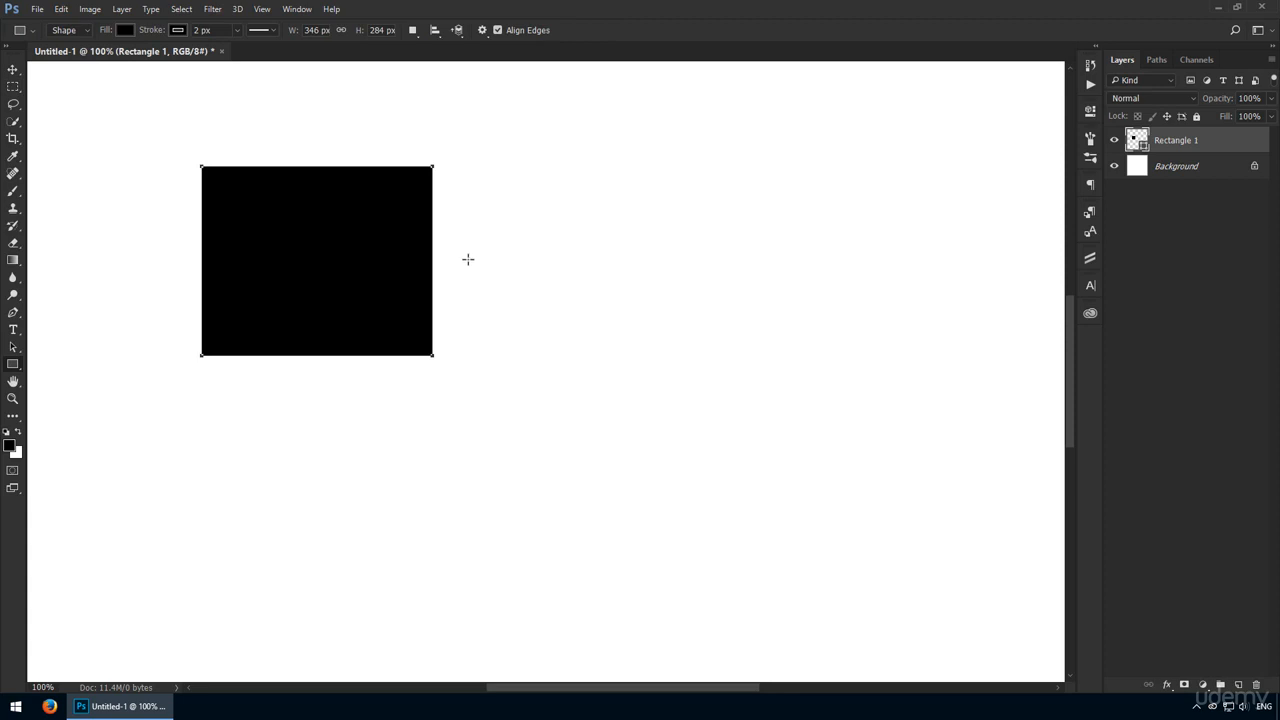
left_click_drag(451, 242, 578, 356)
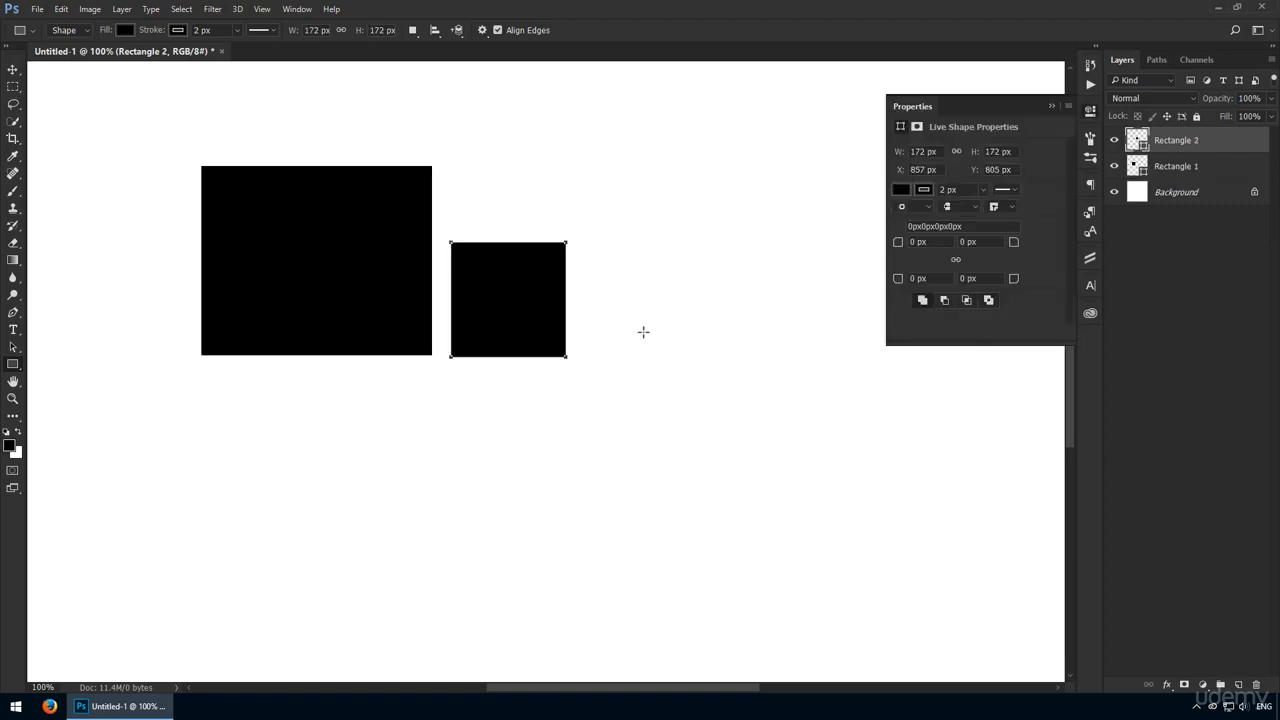
Step: Add three overlapping rectangles to the square's shape layer, about 177 × 102 px, 93 × 217 px and 76 × 74 px
key("shift")
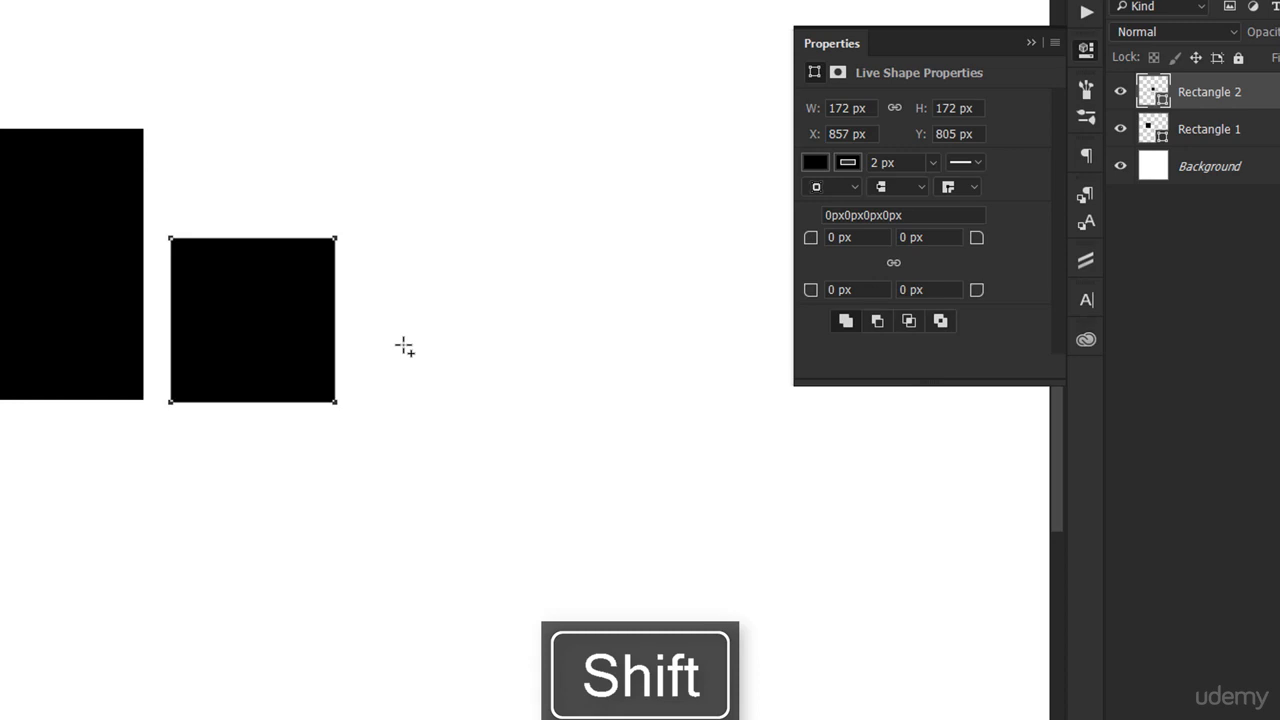
left_click_drag(420, 339, 251, 435)
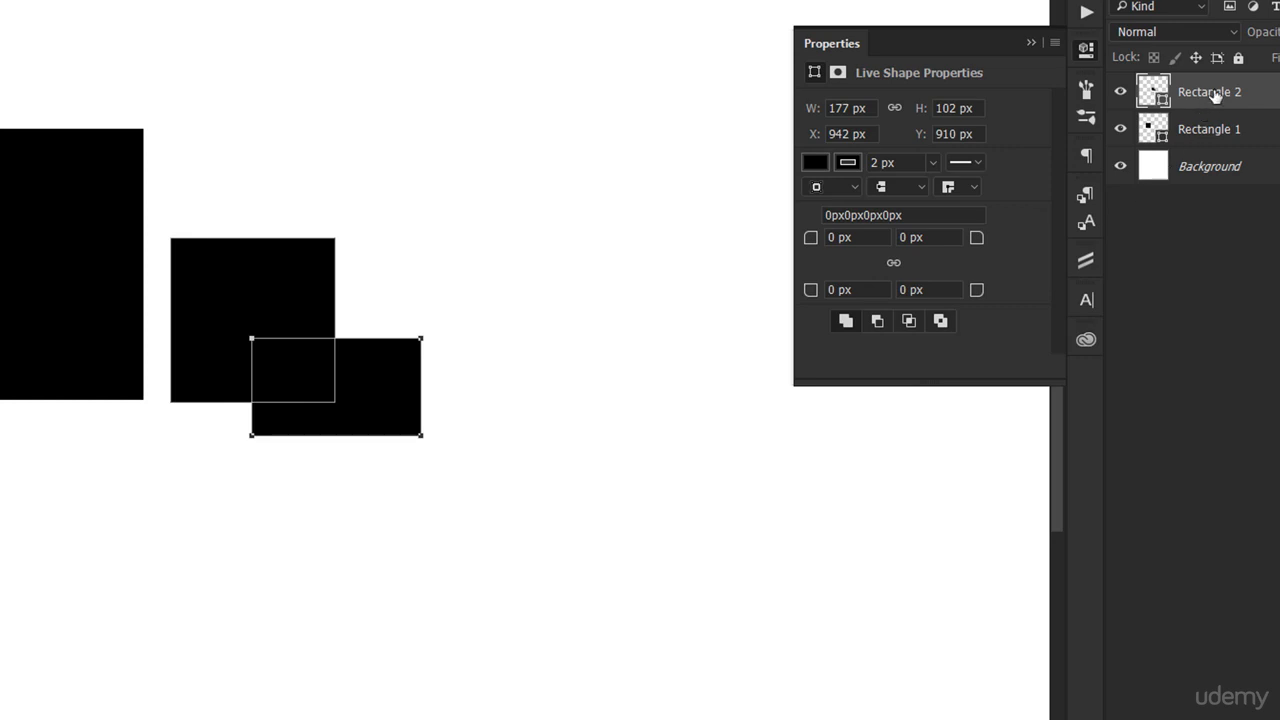
left_click(1121, 98)
left_click(1121, 98)
left_click_drag(465, 268, 376, 476)
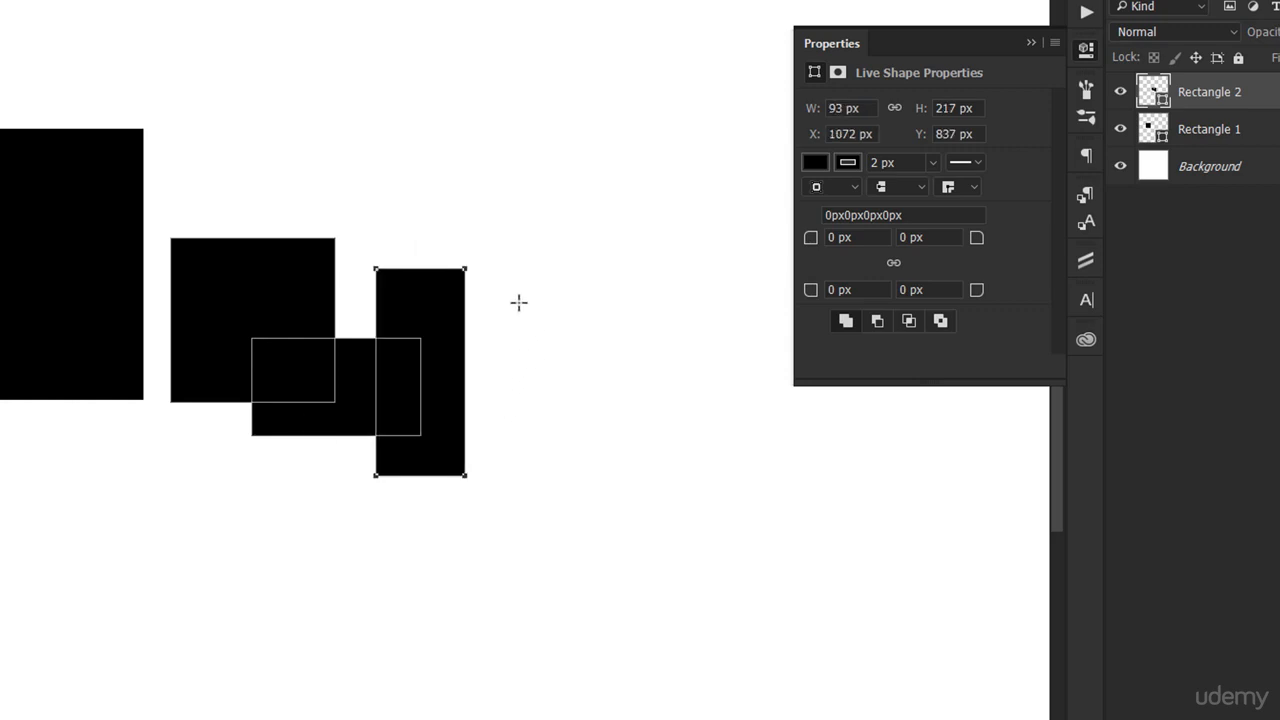
left_click_drag(469, 291, 417, 229)
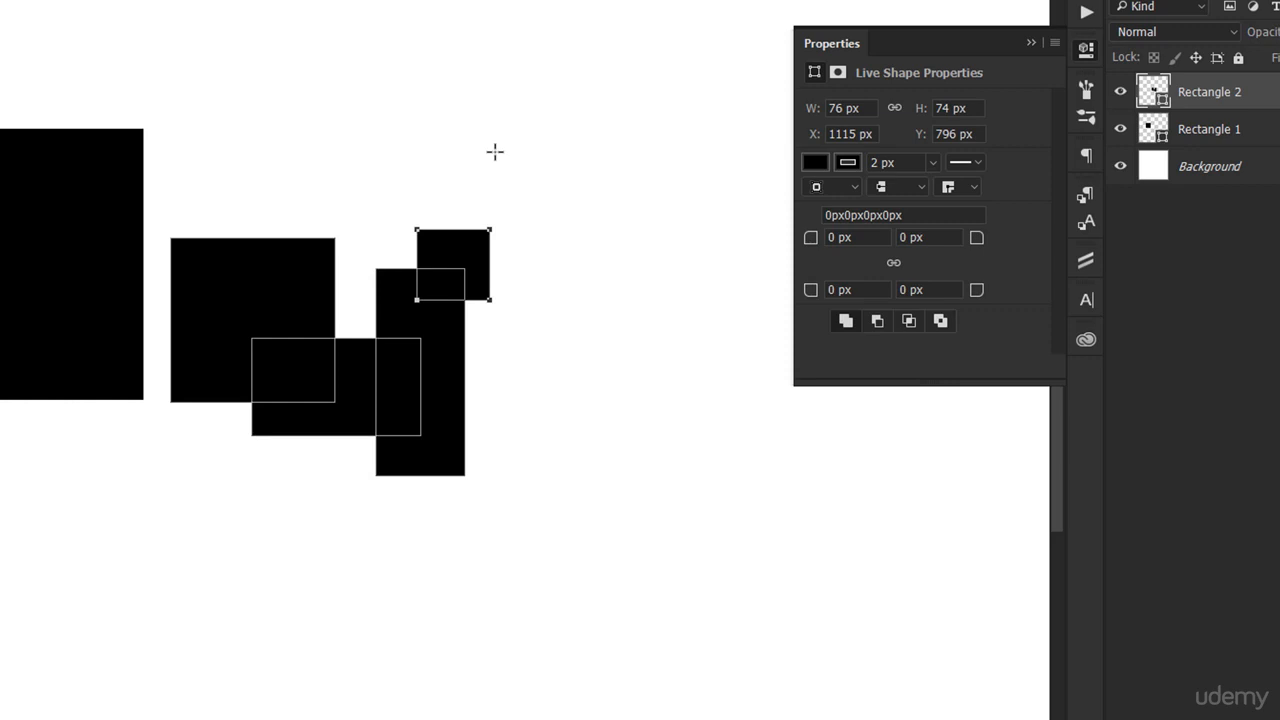
Step: Subtract two vertical strips from the combined Rectangle 2 shape, one about 75 × 391 px at its far right and a narrower one through its middle
key("alt")
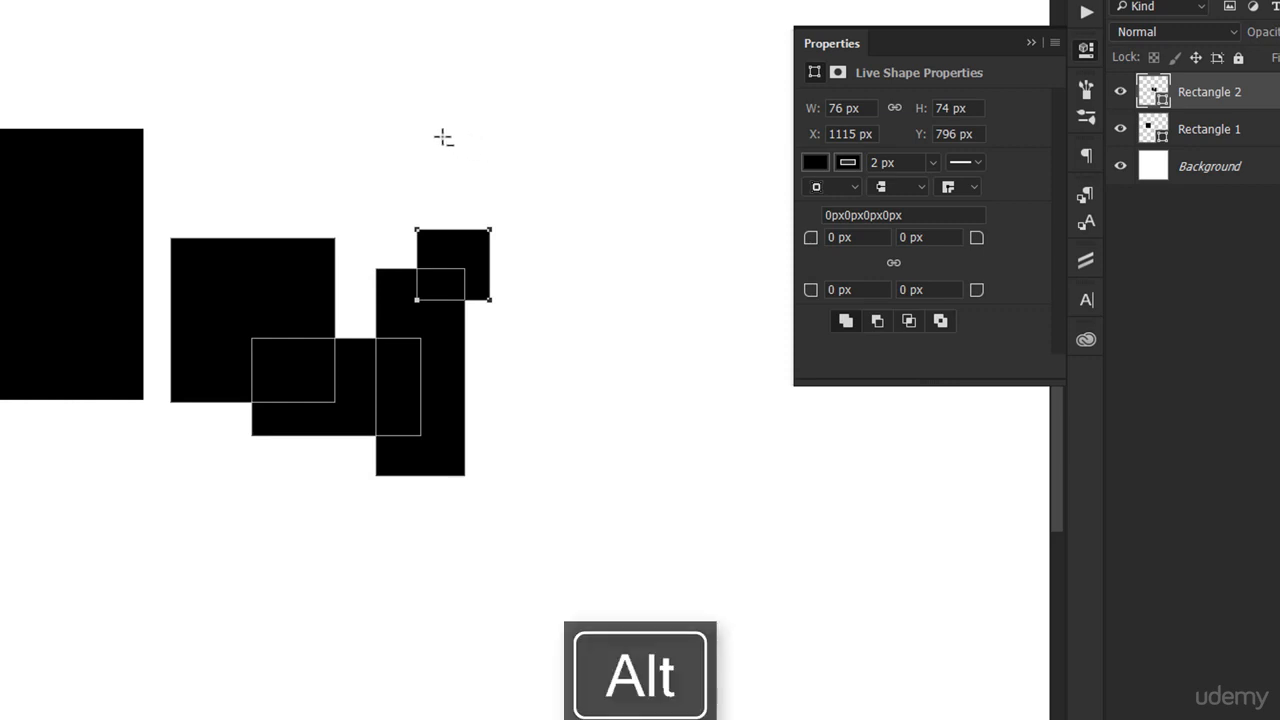
left_click_drag(436, 136, 508, 510)
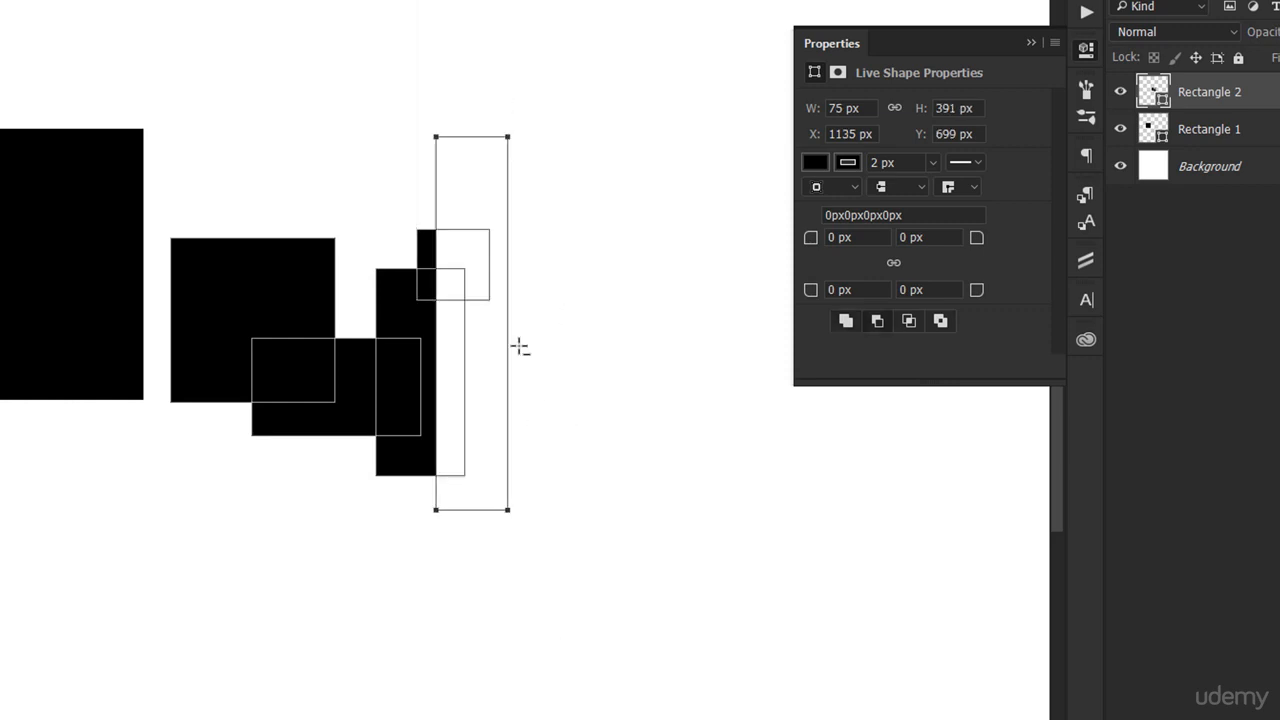
left_click_drag(392, 500, 349, 249)
Step: Draw a wide rectangle of about 772 × 148 px on a new layer and intersect it with a vertical rectangle of about 50 × 271 px
mouse_move(592, 444)
left_mouse_down()
mouse_move(697, 534)
mouse_move(773, 536)
mouse_move(446, 517)
mouse_move(54, 518)
mouse_move(383, 514)
mouse_move(105, 513)
mouse_move(372, 510)
mouse_move(223, 516)
left_mouse_up()
key("alt")
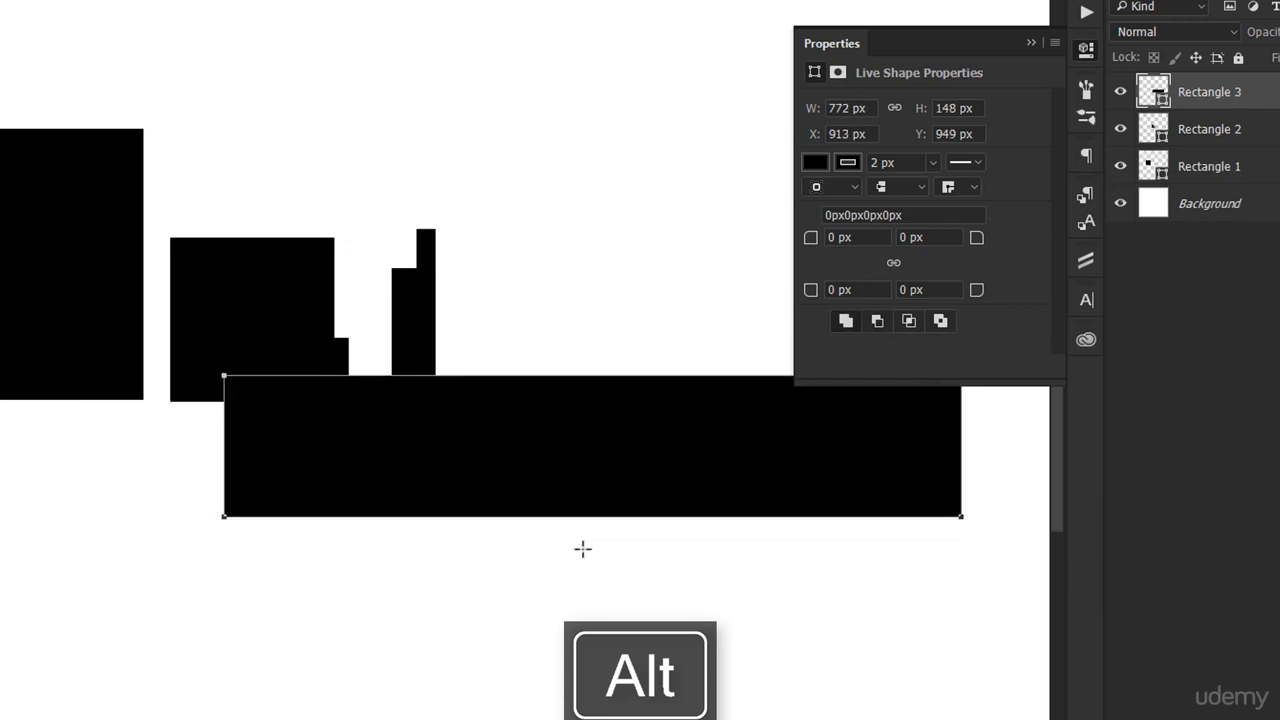
key("alt+shift")
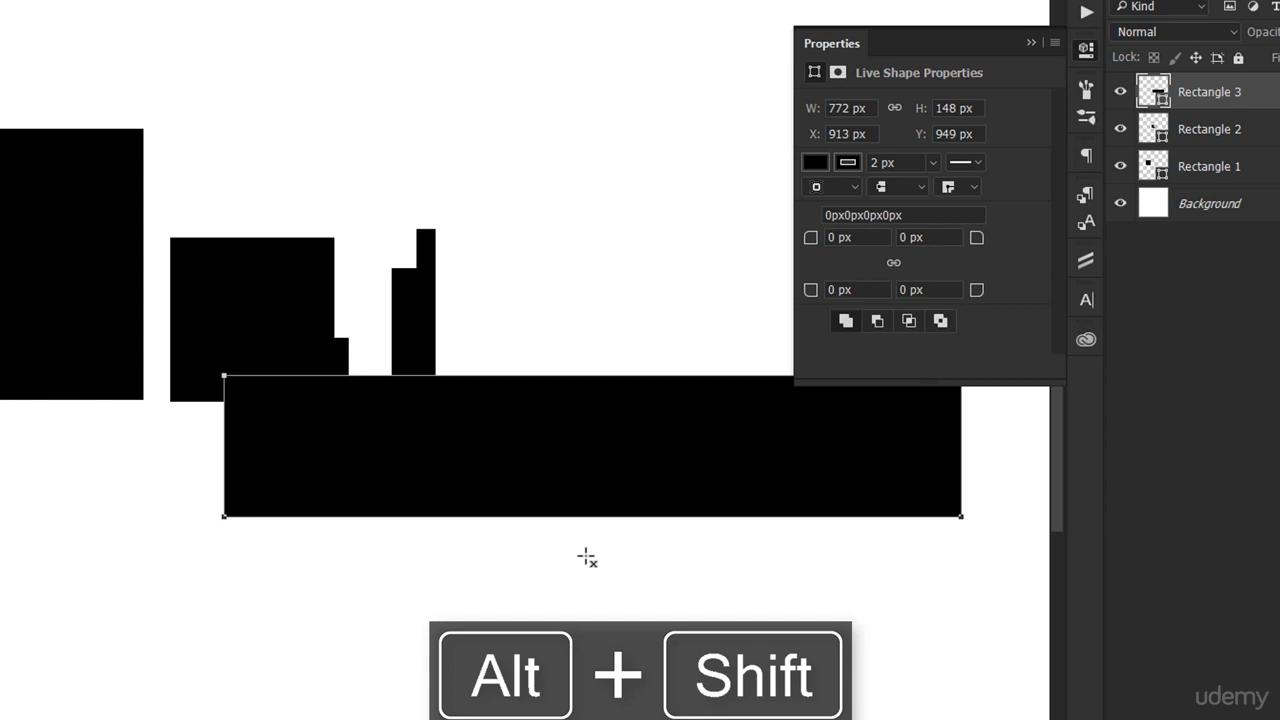
left_click_drag(586, 558, 539, 298)
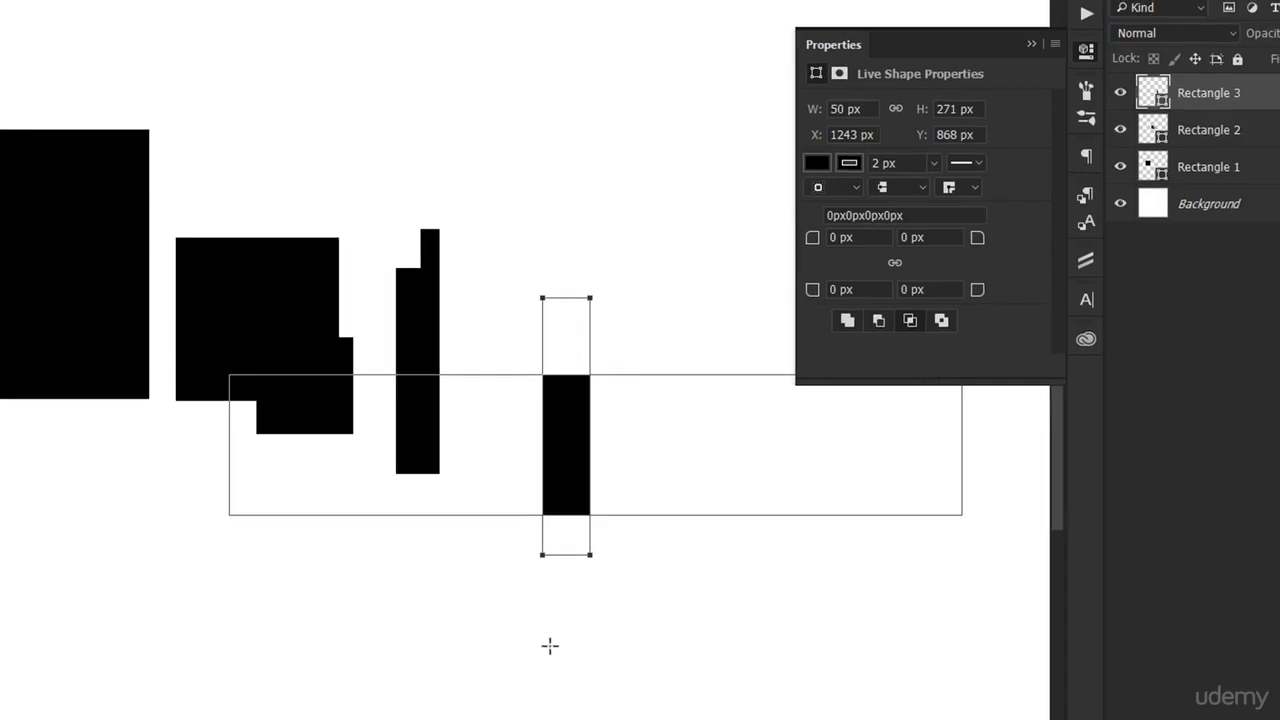
Step: Delete the Rectangle 3 and Rectangle 2 layers
key("v")
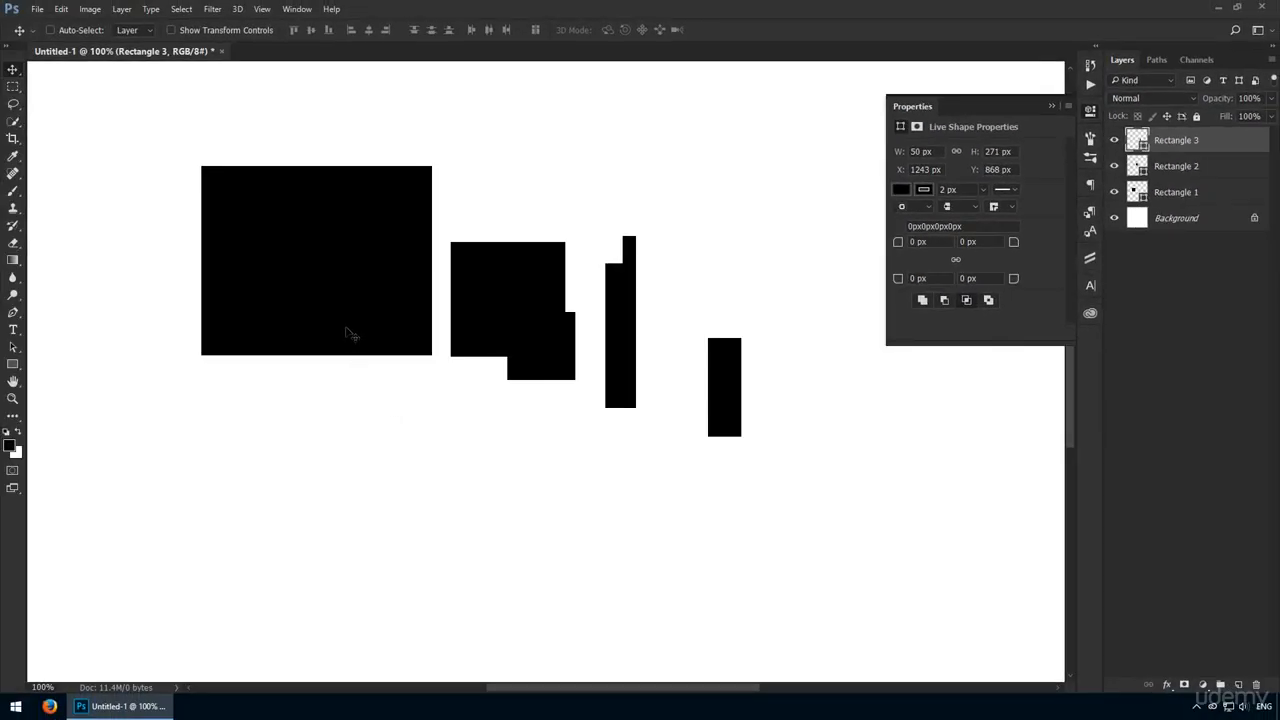
key("Delete")
key("Delete")
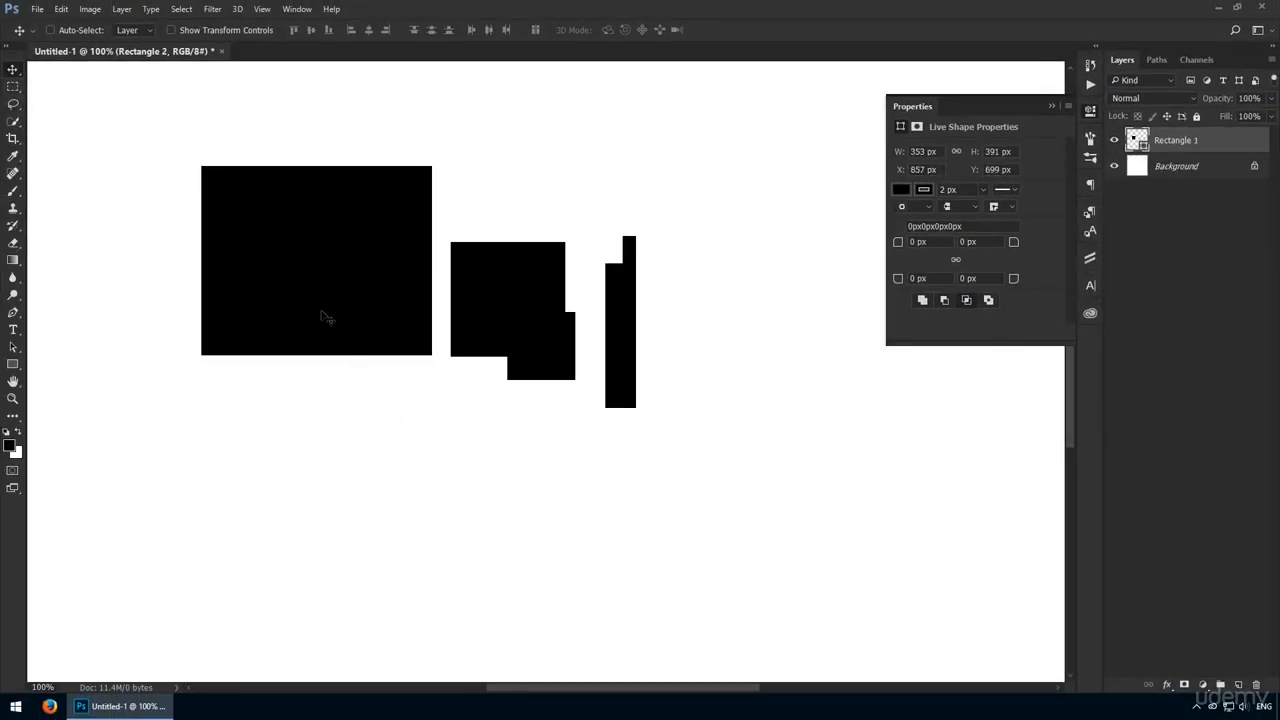
Step: Draw a circle of about 140 × 140 px centred on the canvas's upper-left corner with the Ellipse tool
left_click(13, 365)
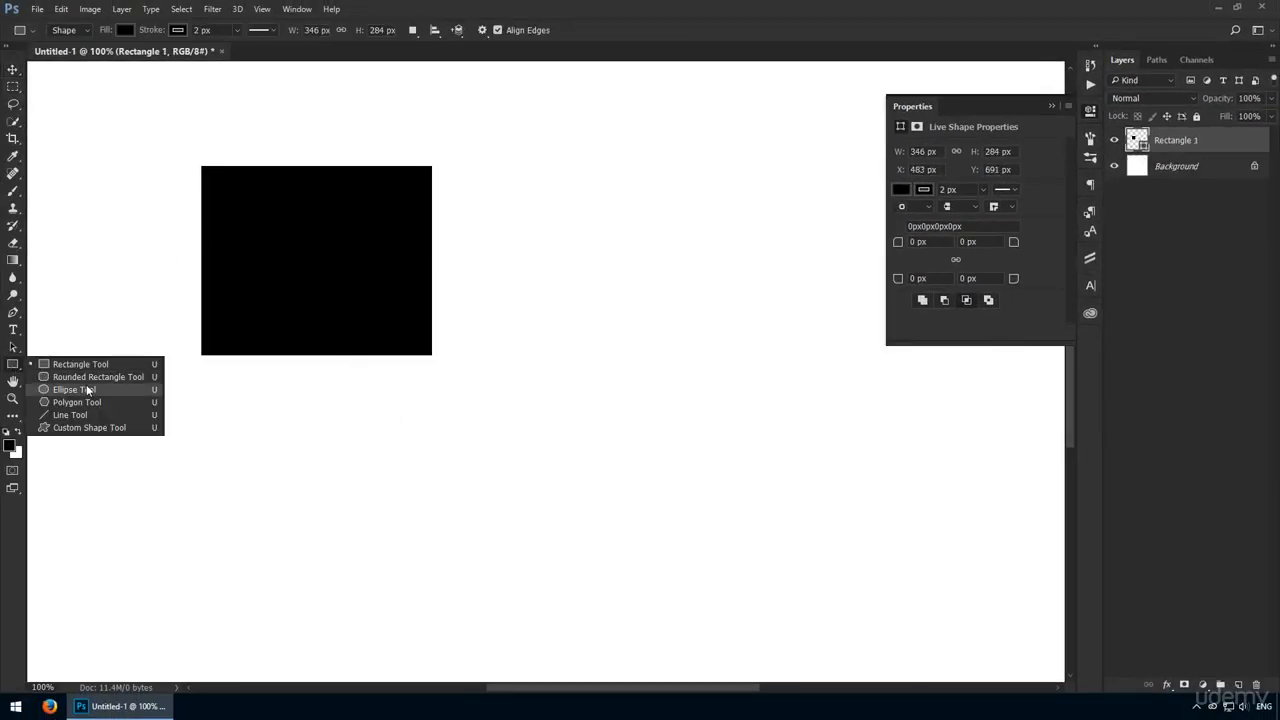
left_click(84, 389)
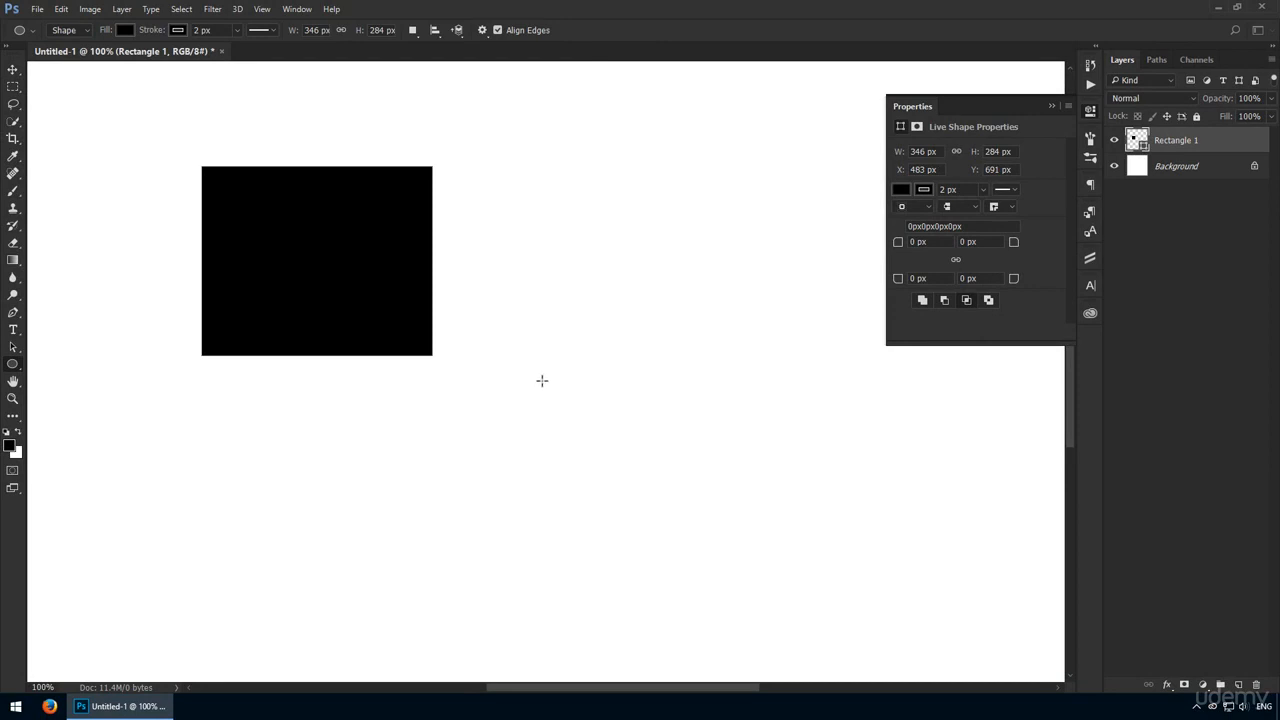
key("space")
left_click_drag(251, 164, 442, 608)
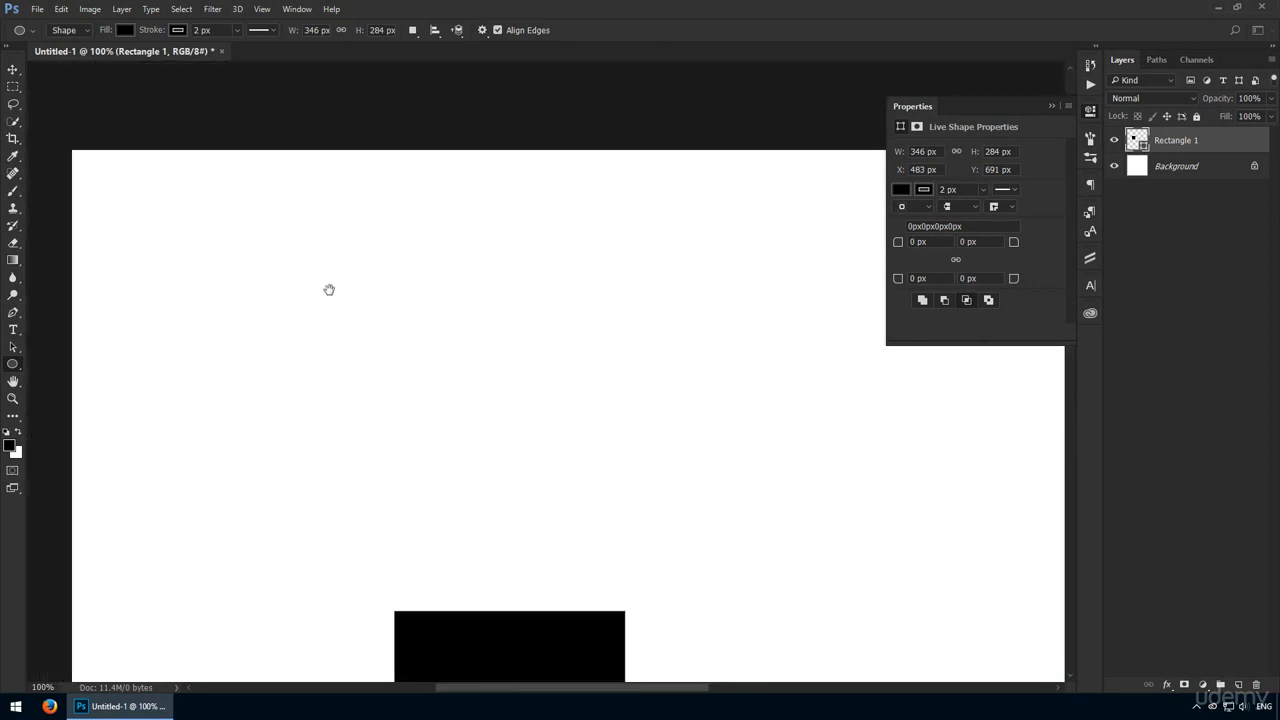
left_click_drag(329, 290, 336, 284)
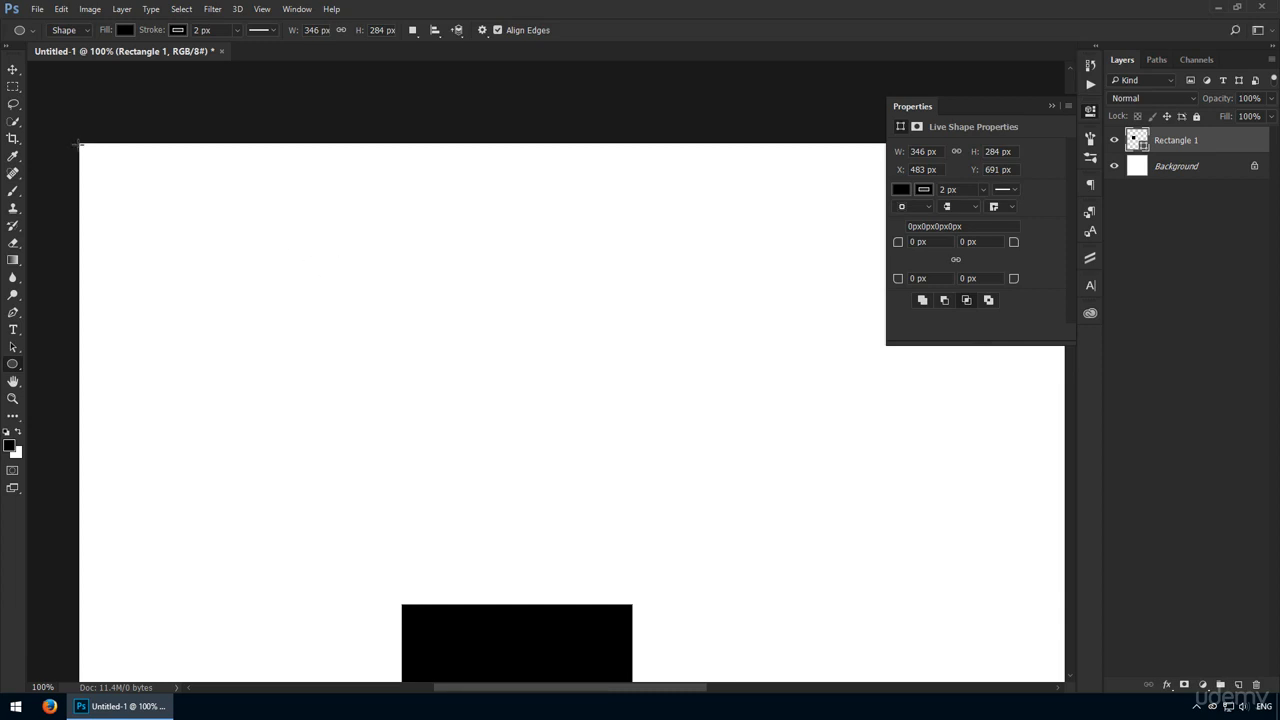
left_click_drag(79, 143, 126, 191)
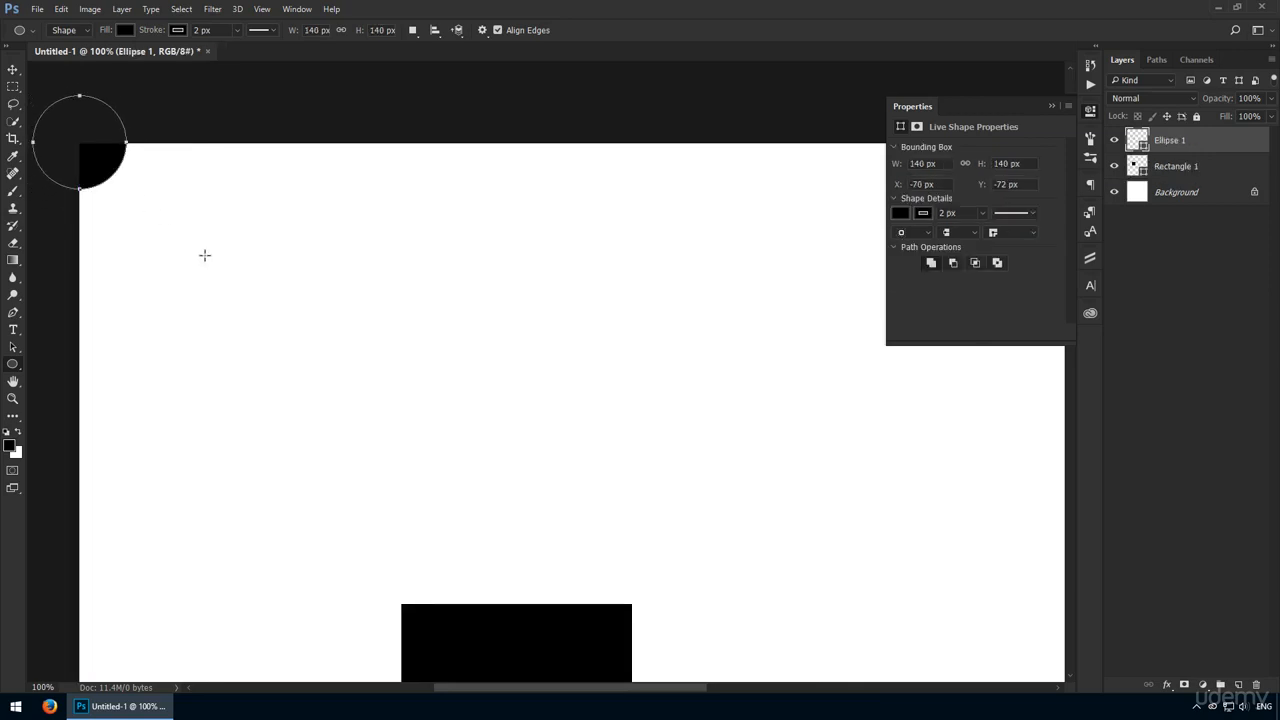
Step: Duplicate the circle inside the canvas so the two overlap diagonally, and merge both ellipse layers into one shape layer
key("v")
left_click_drag(104, 144, 445, 266)
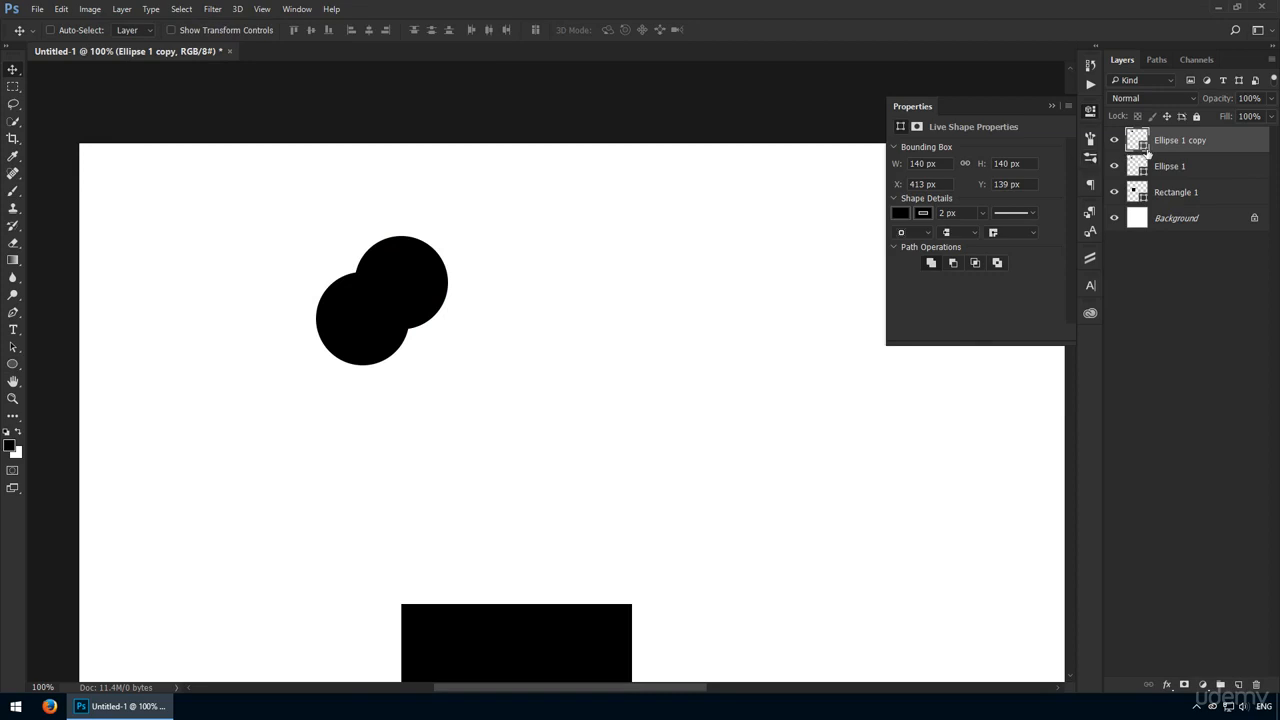
left_click(1193, 167, "shift")
key("ctrl+e")
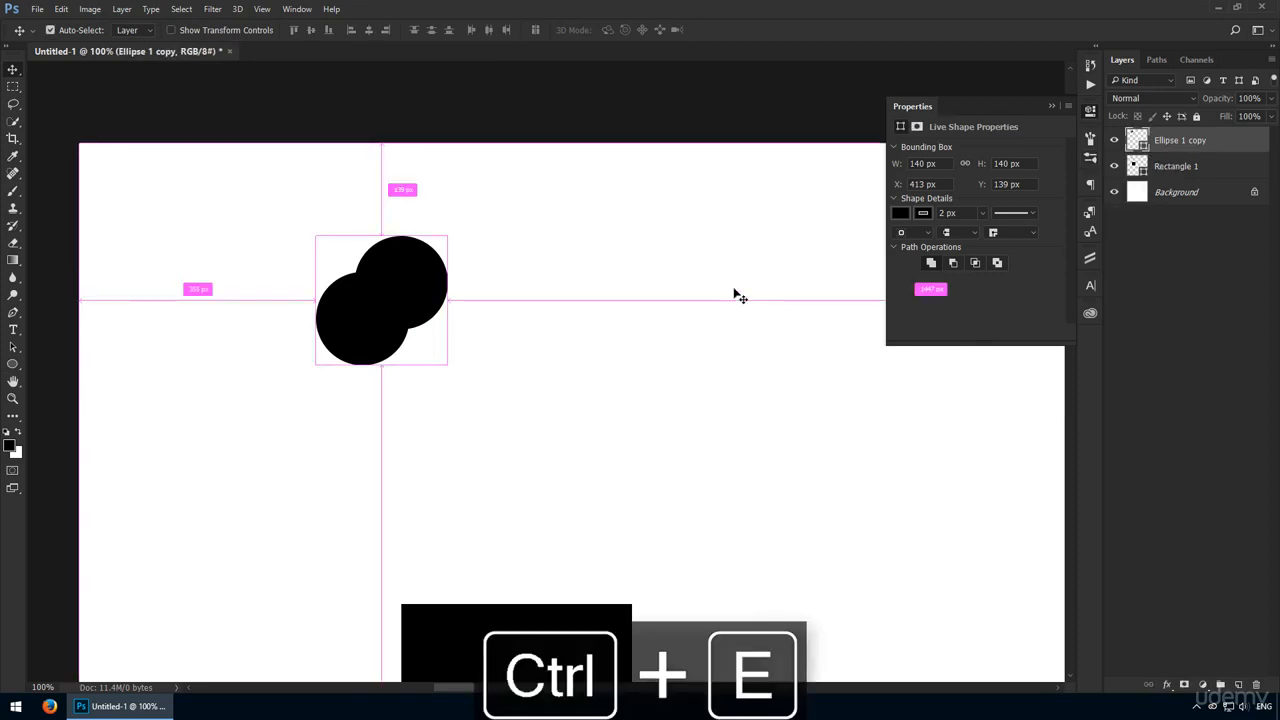
mouse_move(448, 239)
left_mouse_down()
mouse_move(448, 250)
mouse_move(440, 239)
left_mouse_up()
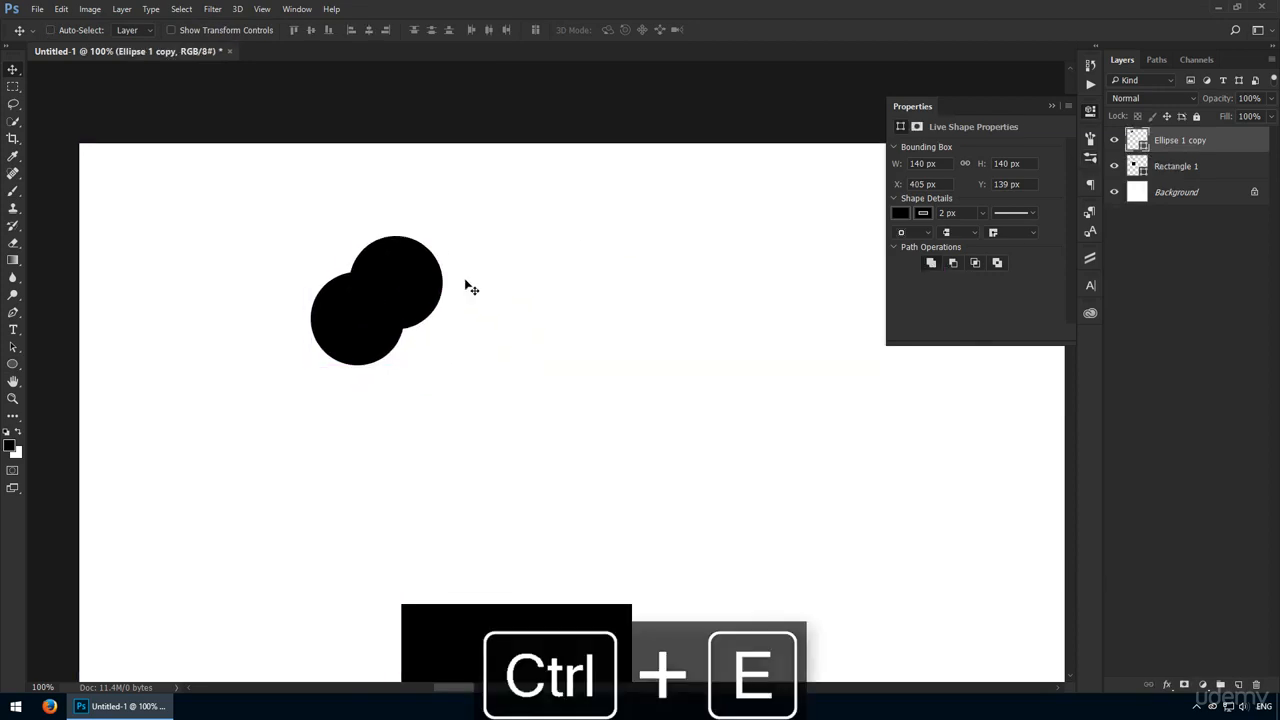
Step: Fill the Rectangle 1 shape with pure red (ff0000) and set its stroke to none
left_click_drag(555, 395, 399, 205)
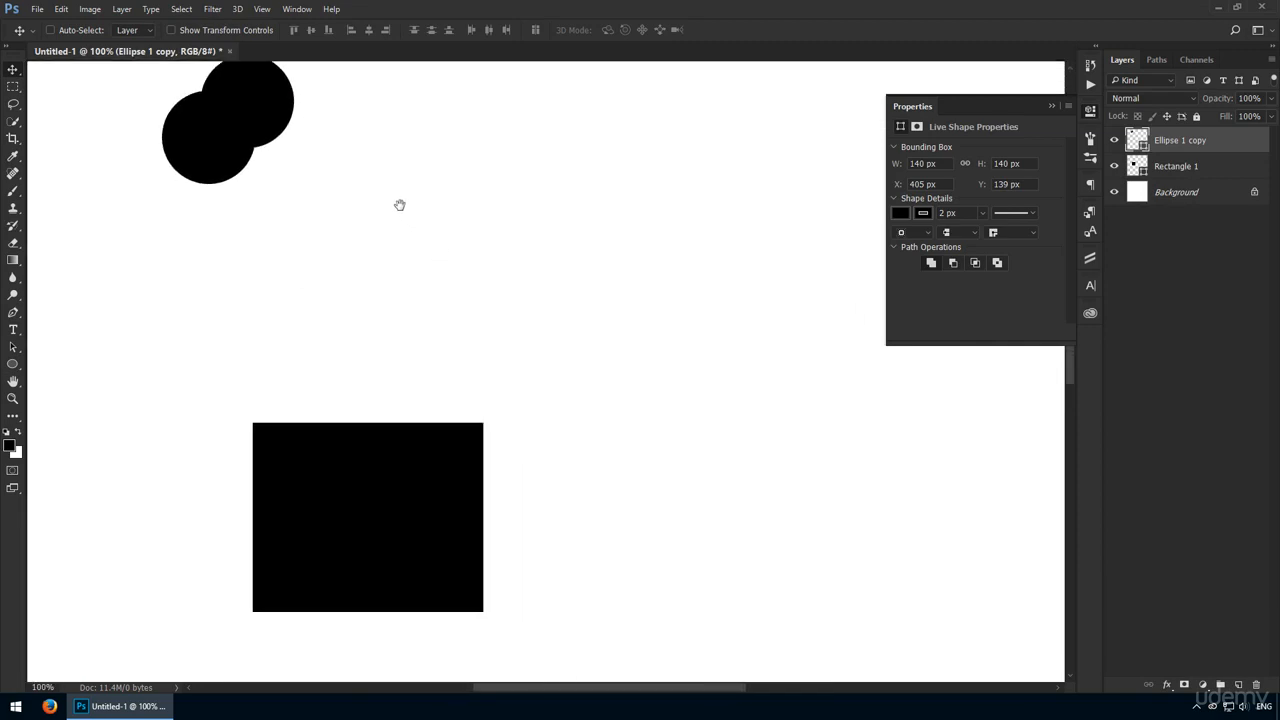
left_click(472, 452, "ctrl")
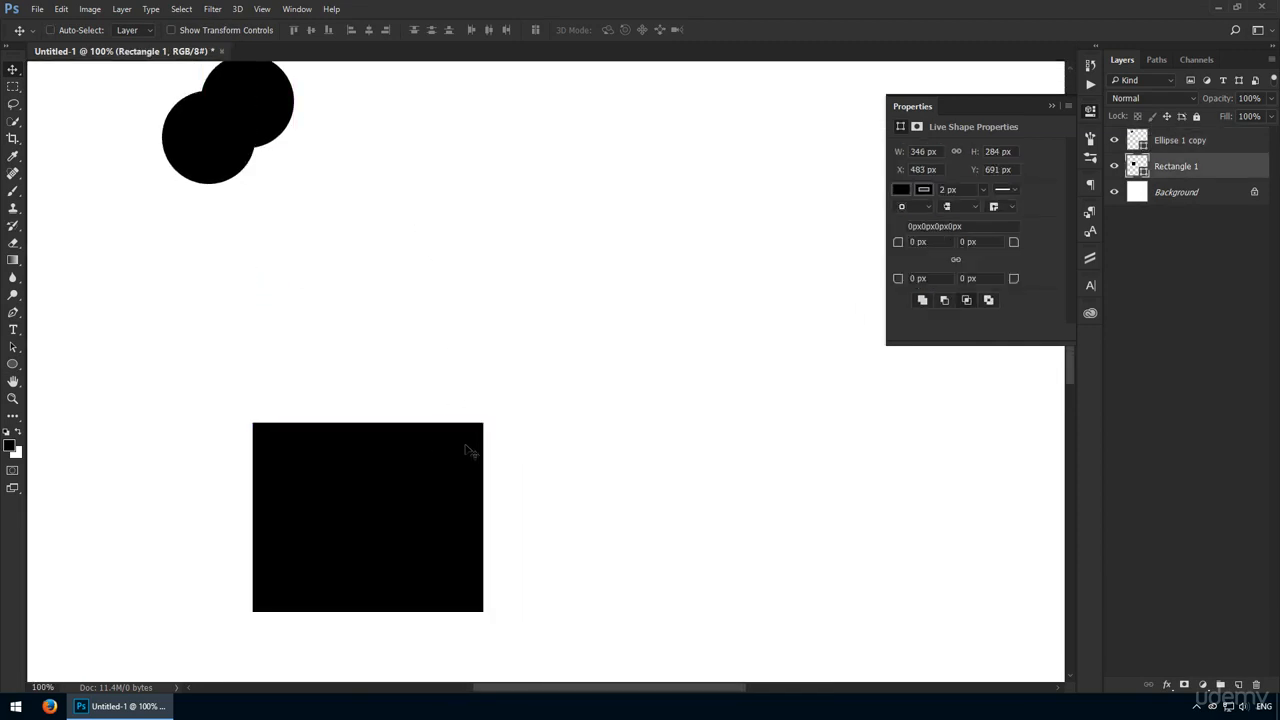
key("u")
double_click(1140, 168)
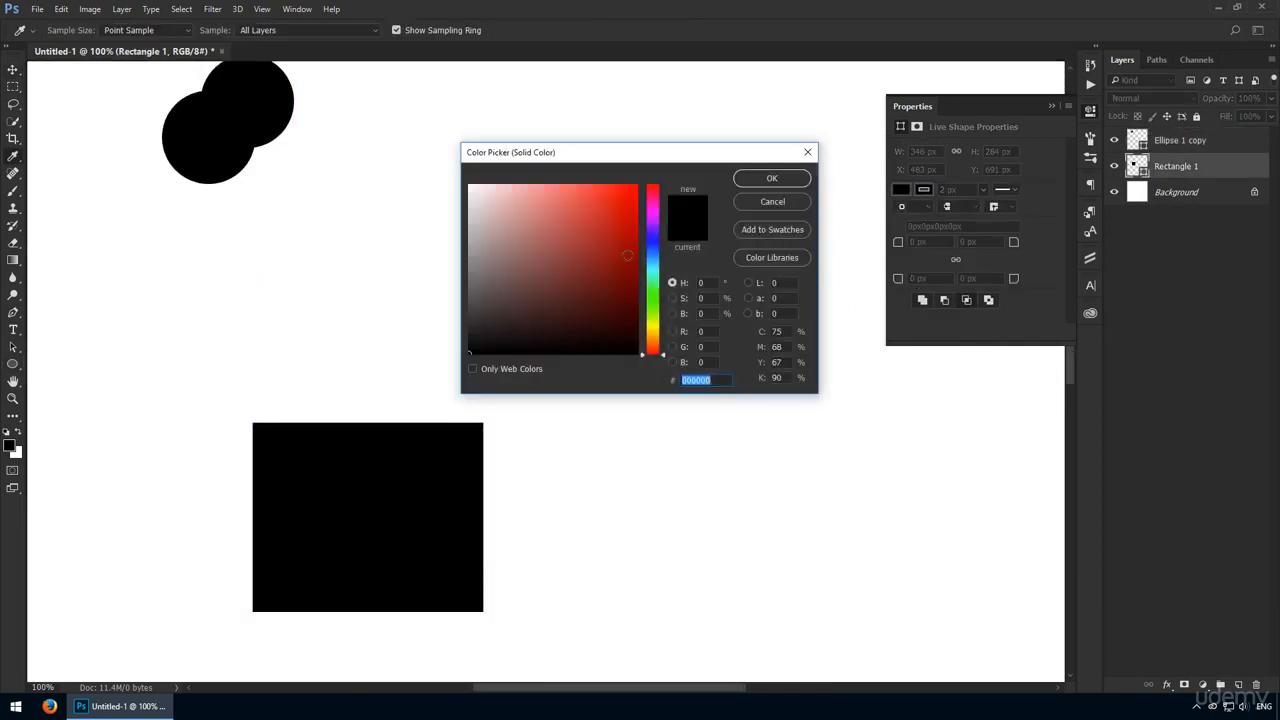
left_click_drag(628, 256, 818, 85)
key("Return")
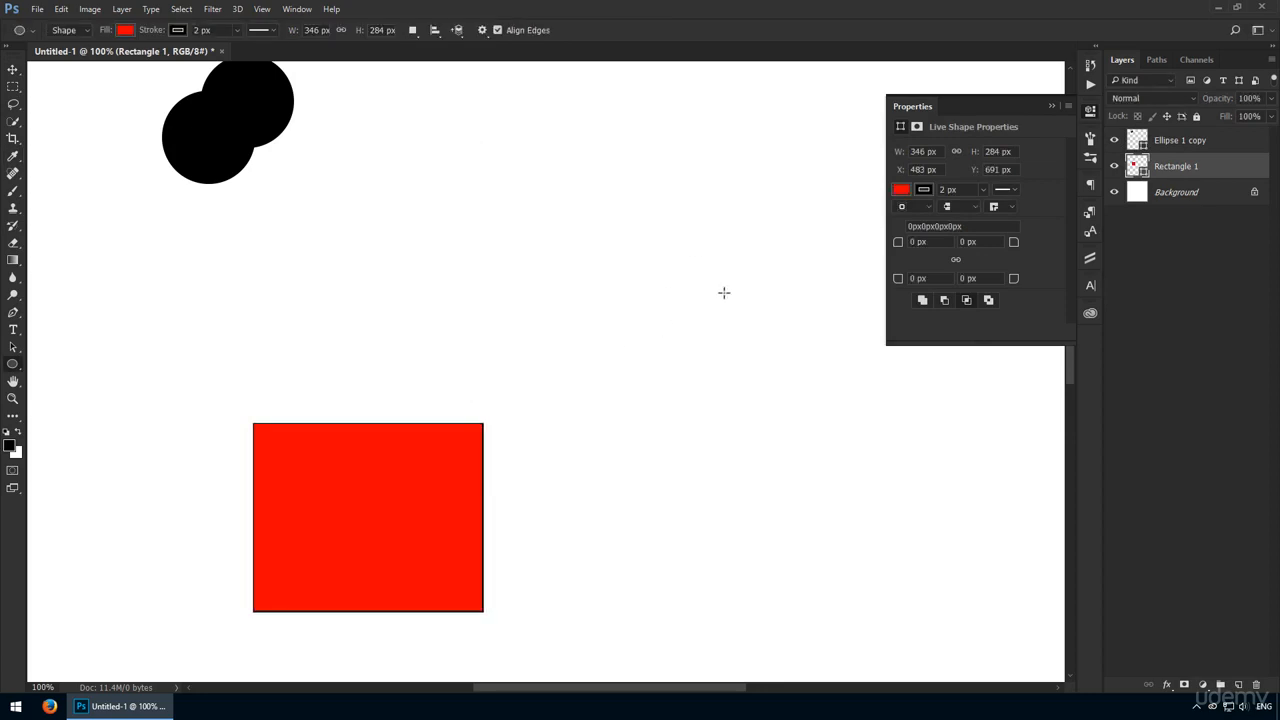
left_click(925, 190)
left_click(933, 204)
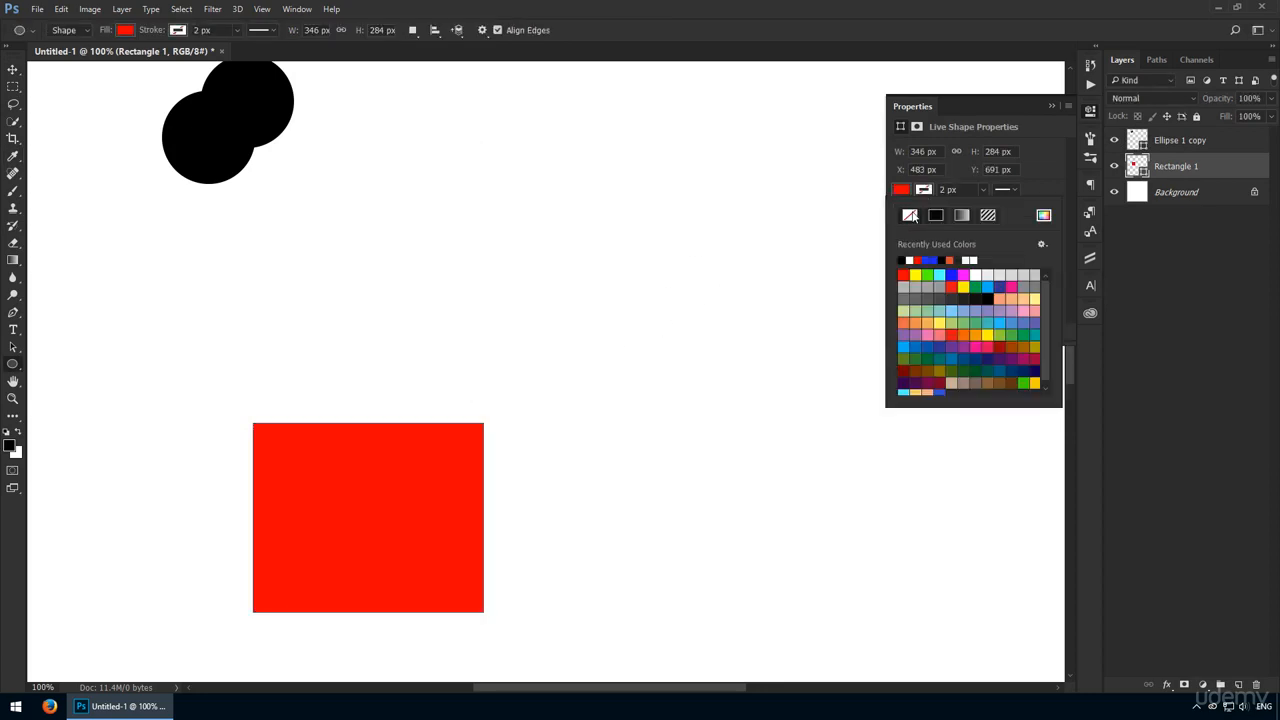
Step: Duplicate the red rectangle, offset up and to the right with an overlap, and fill the copy with bright green
key("v")
left_click_drag(350, 562, 431, 481)
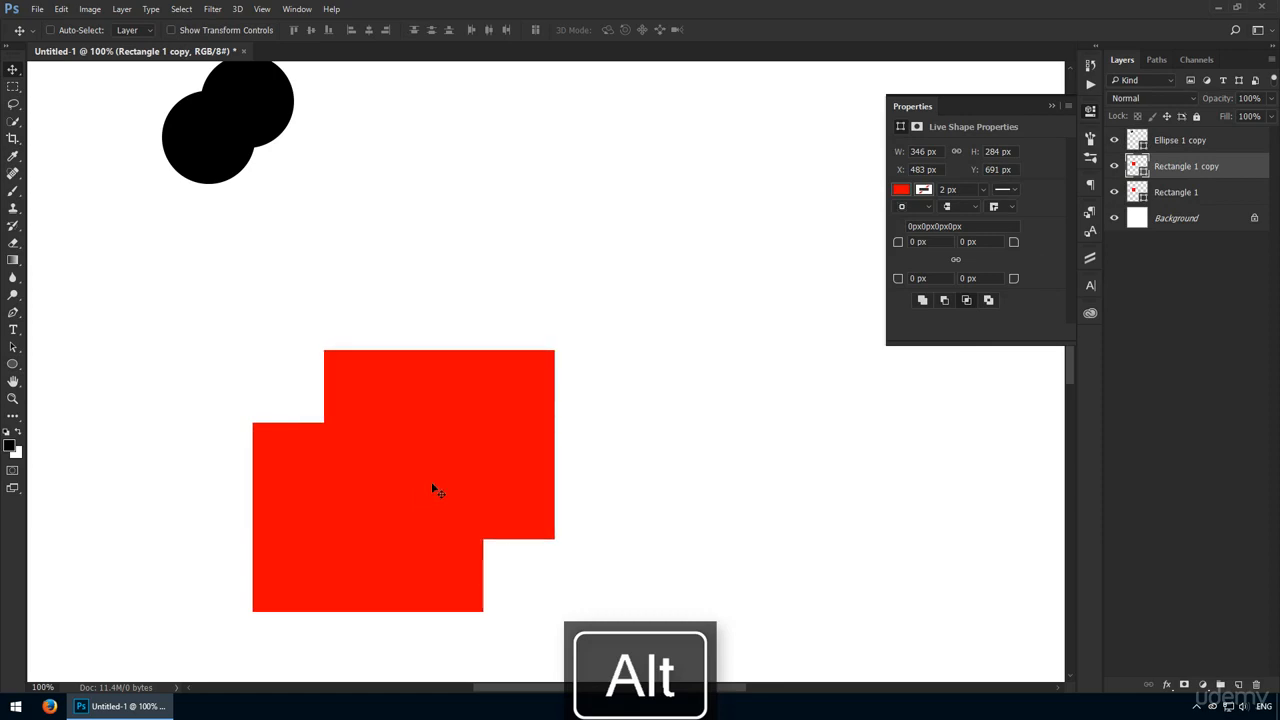
double_click(1137, 166)
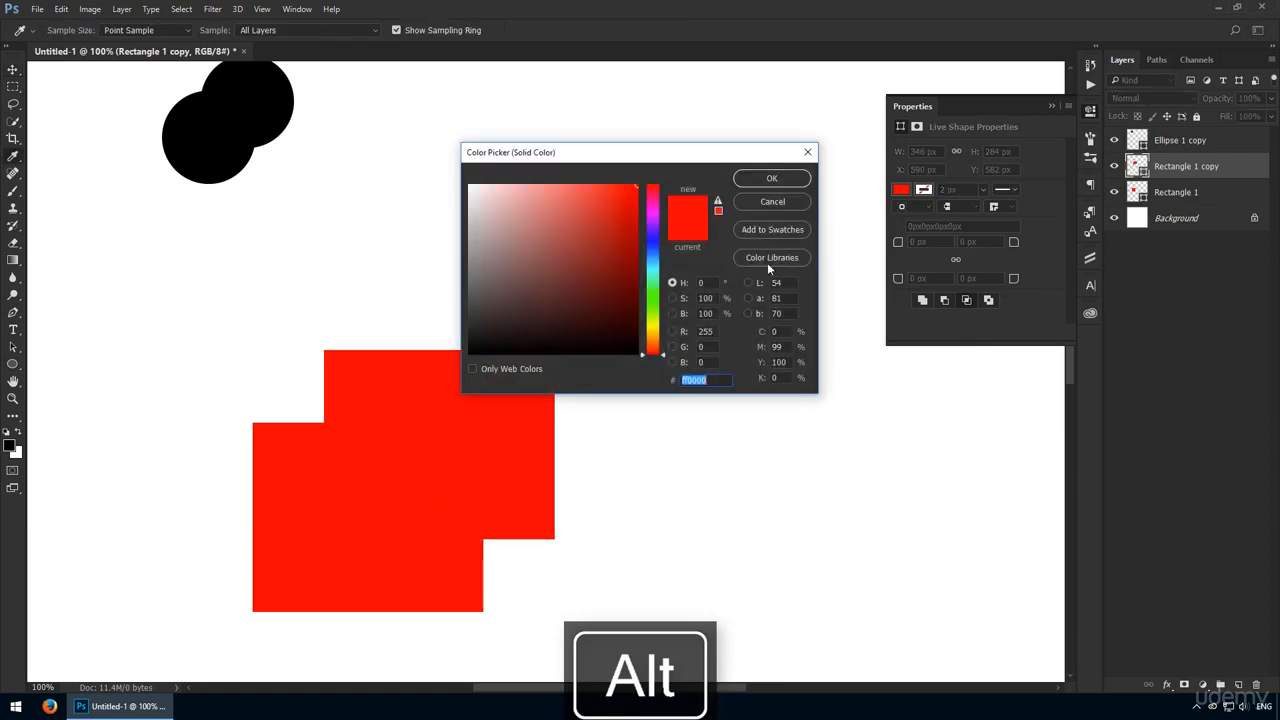
left_click(646, 300)
key("Return")
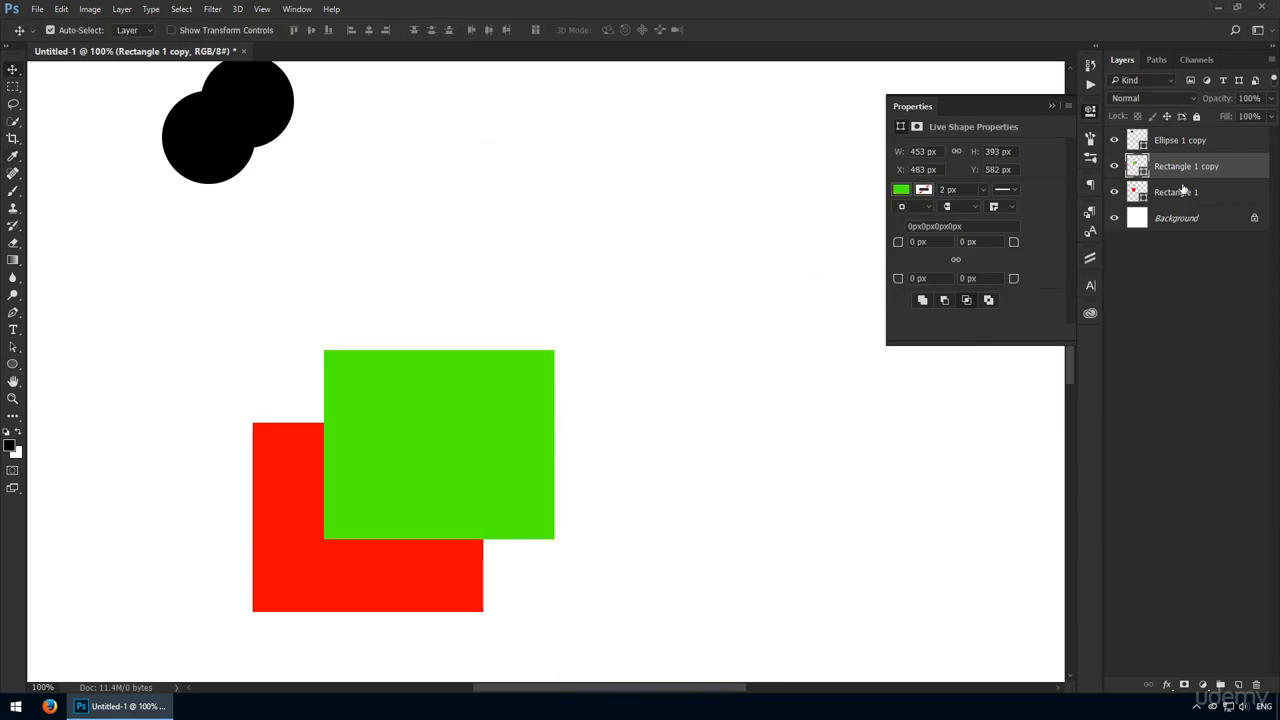
Step: Try merging the two rectangle layers with the green copy on top, and undo the merge
left_click(1183, 190, "ctrl")
key("ctrl+e")
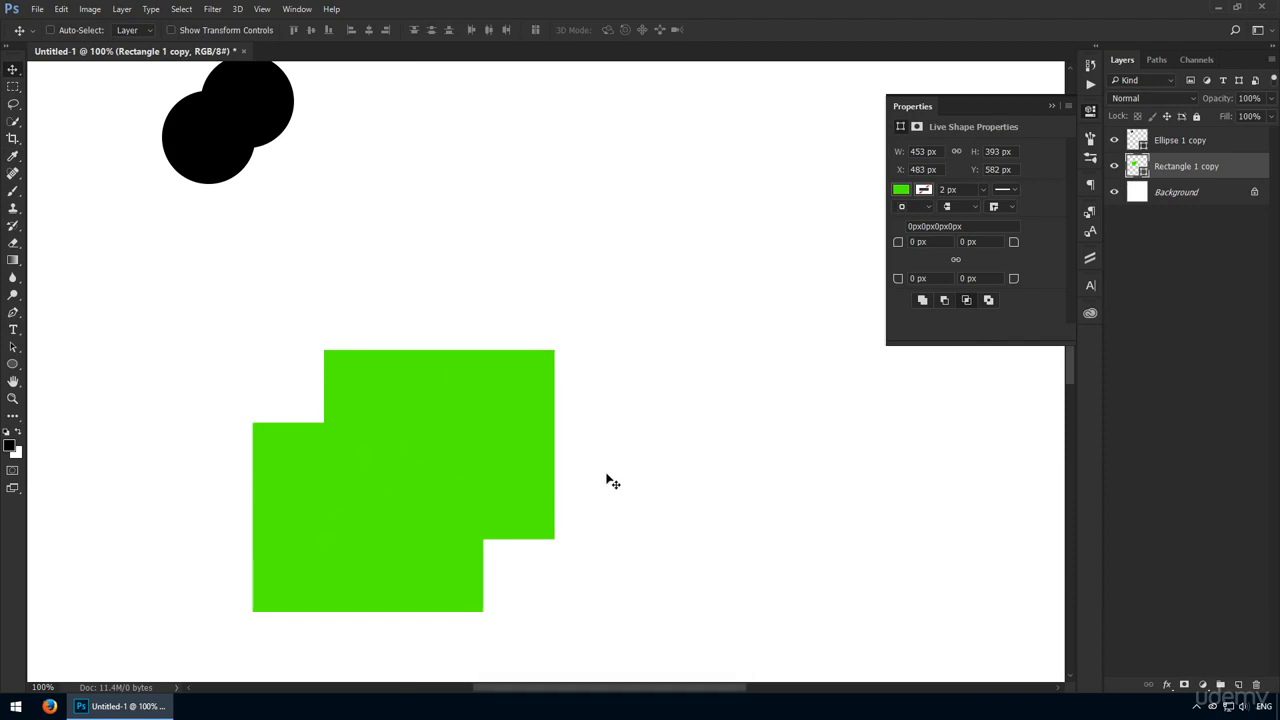
key("ctrl+z")
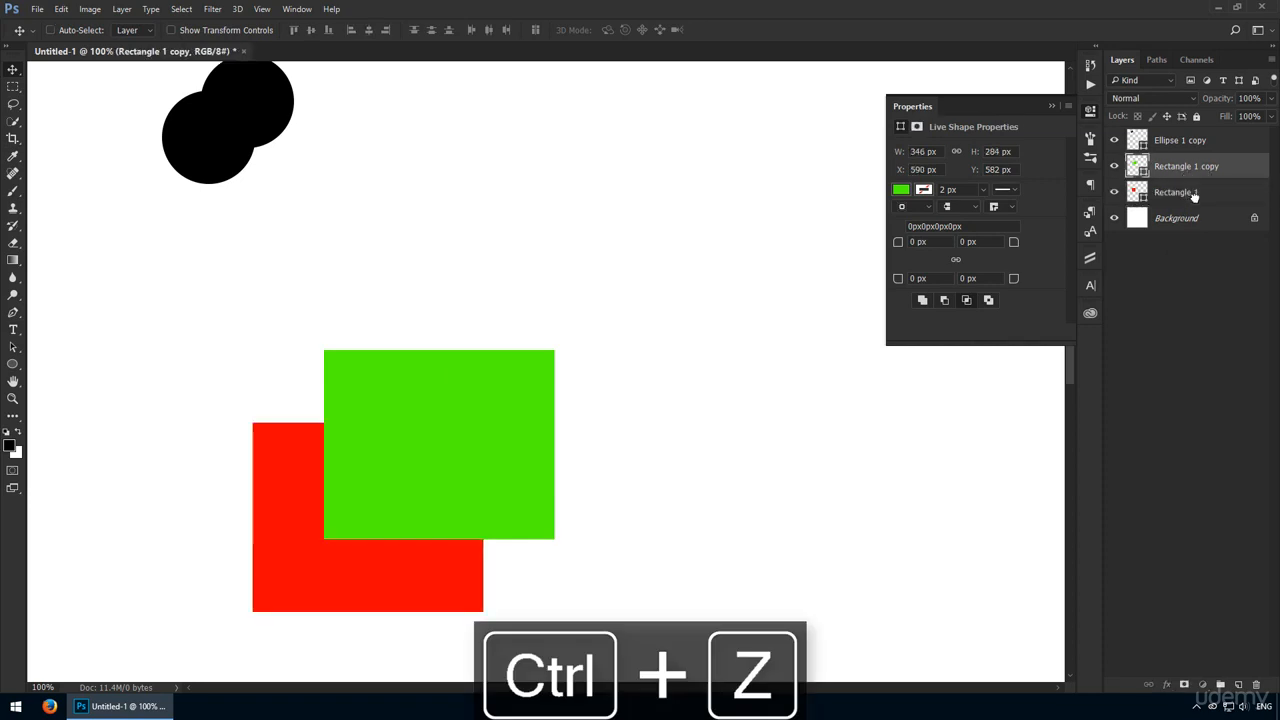
Step: Place the red Rectangle 1 layer above the green copy and merge the two into one shape layer
left_click_drag(1194, 196, 1194, 204)
left_click(1191, 168, "ctrl")
key("ctrl+e")
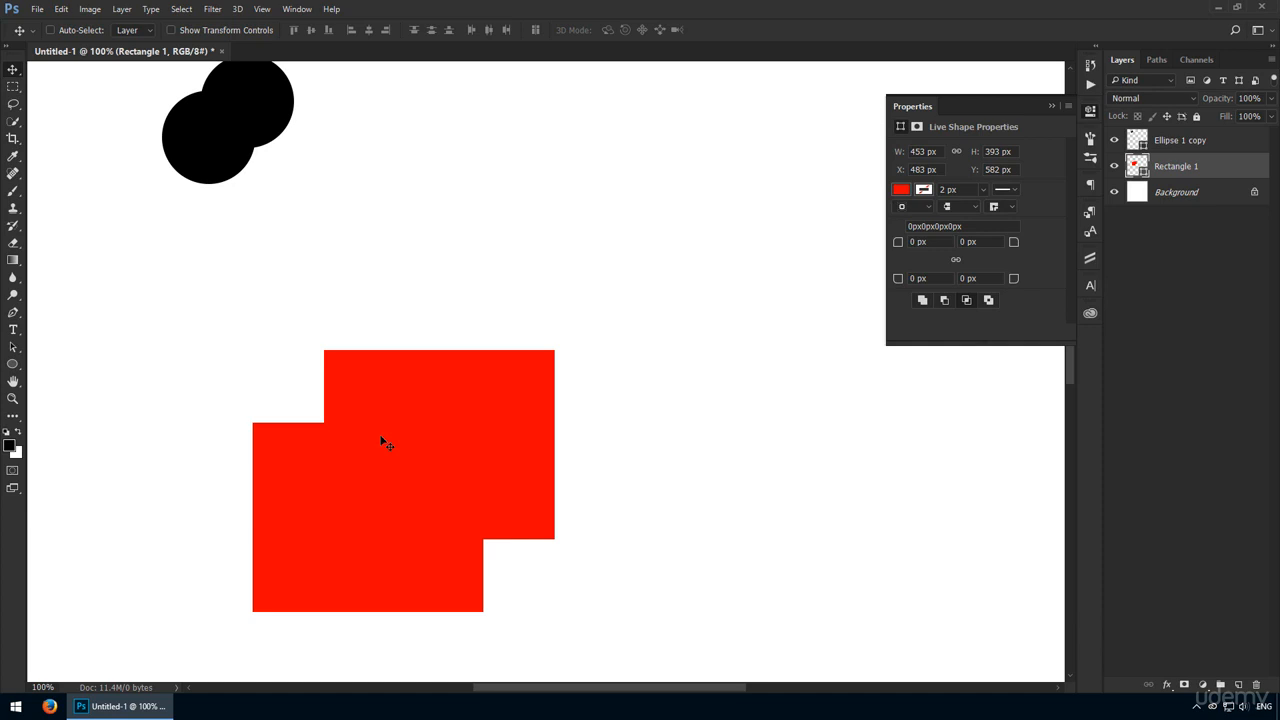
Step: Select the upper-right rectangle's path within the merged Rectangle 1 shape and round all four of its corners to 50 px
key("a")
left_click(460, 398)
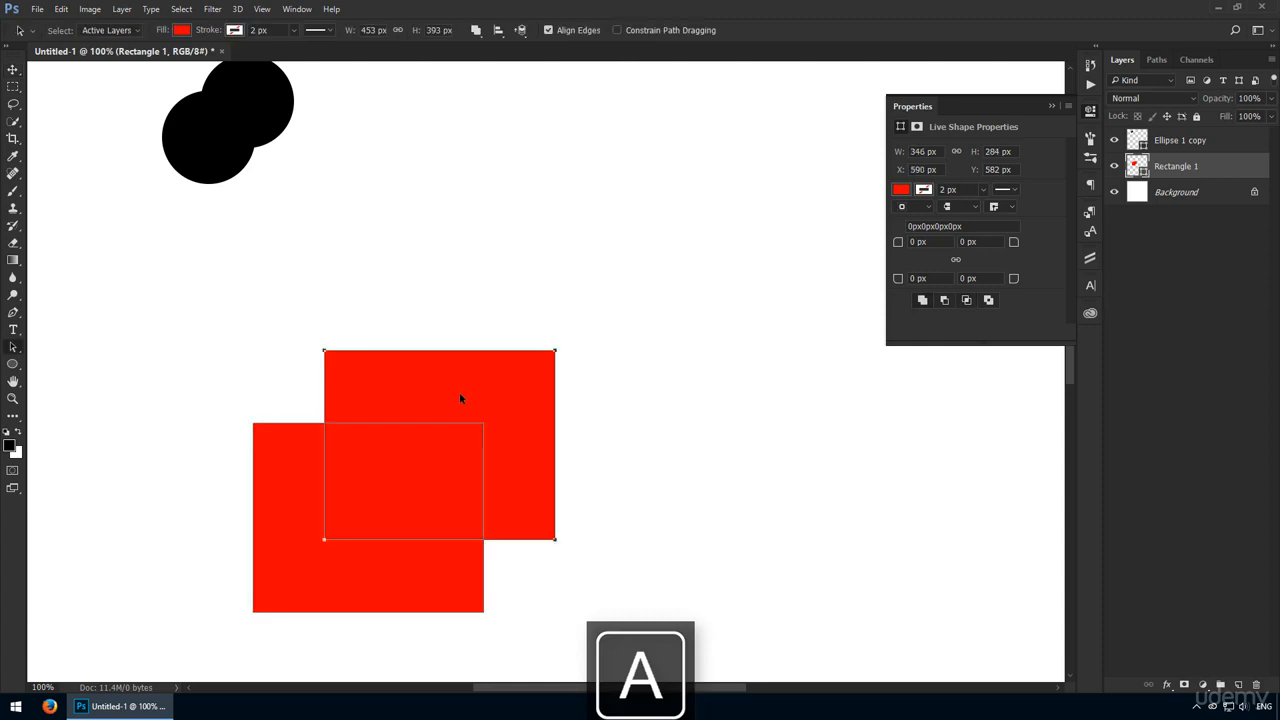
left_click(944, 243)
type("20")
key("Return")
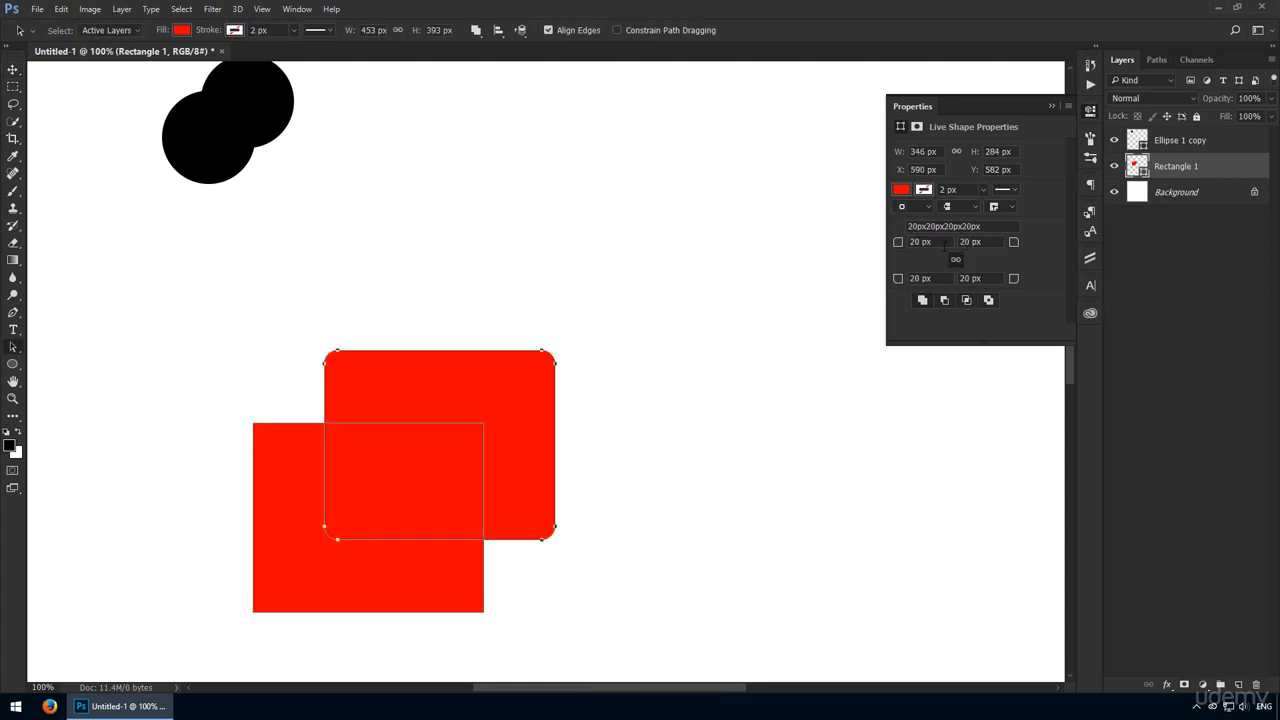
left_click(944, 243)
type("50")
key("Return")
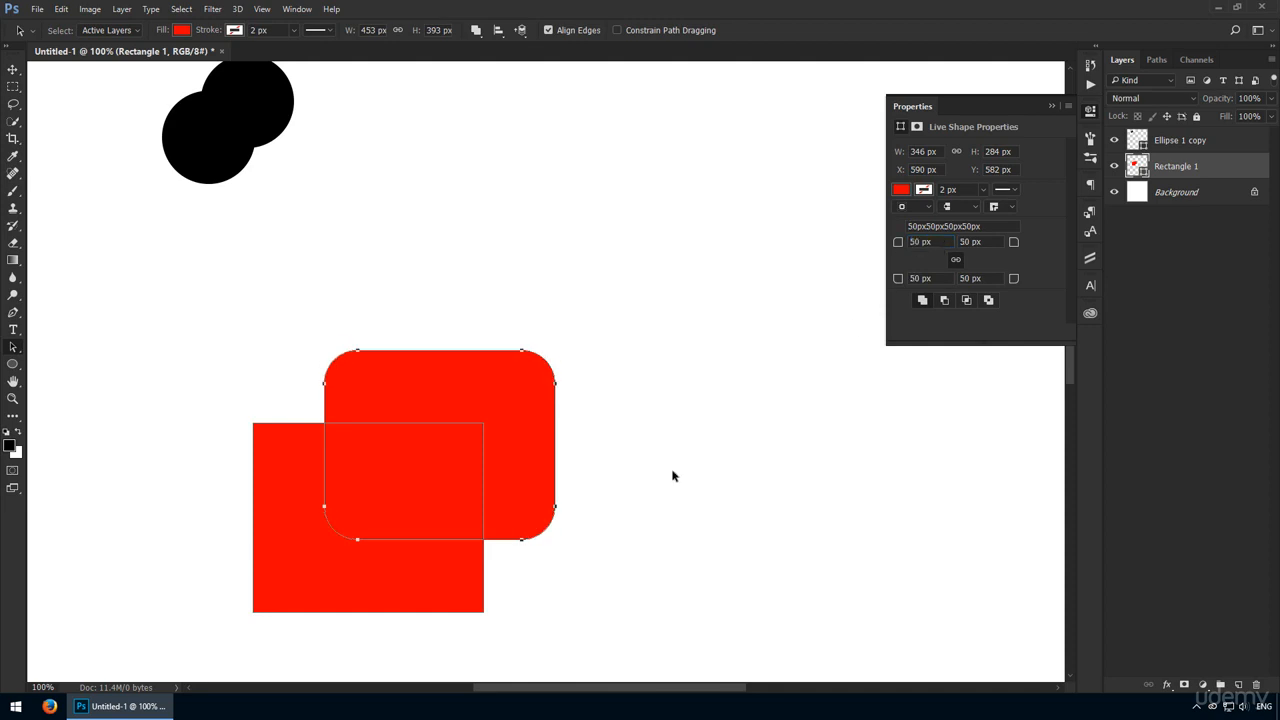
Step: Select the lower-left rectangle's path in the same shape layer and round all four of its corners to 80 px
left_click(460, 581)
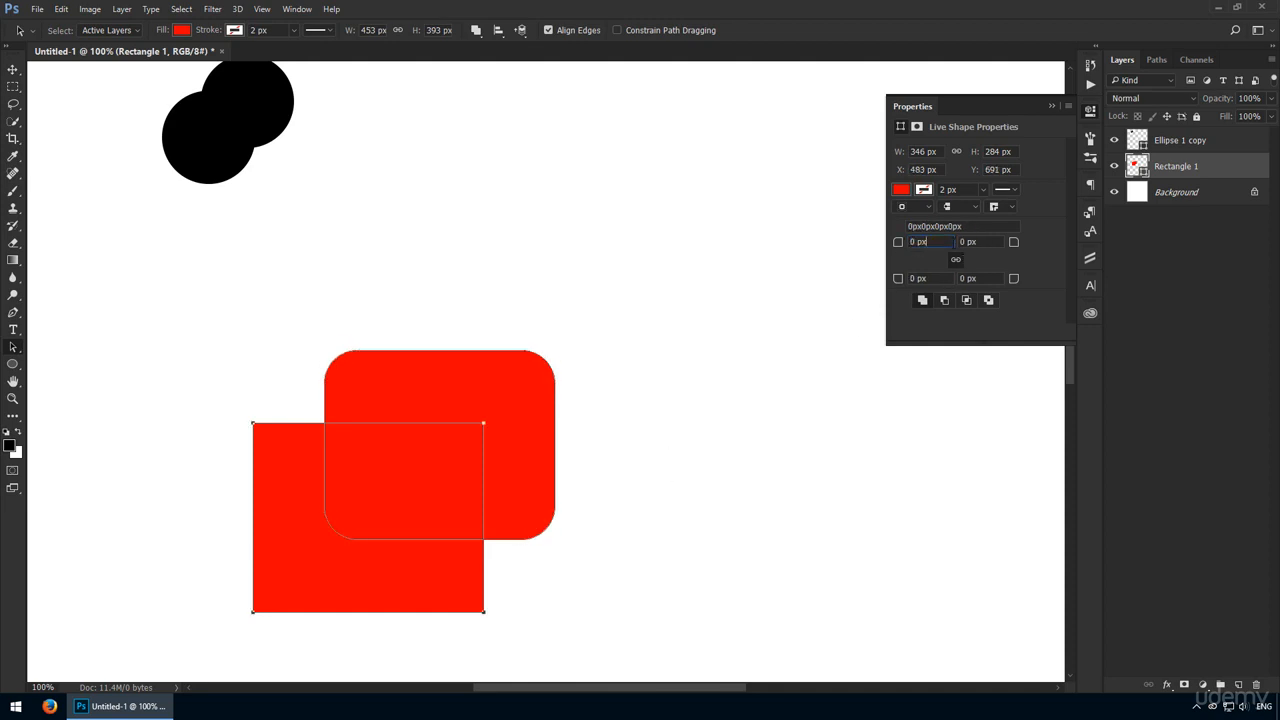
type("40")
key("Return")
left_click(954, 261)
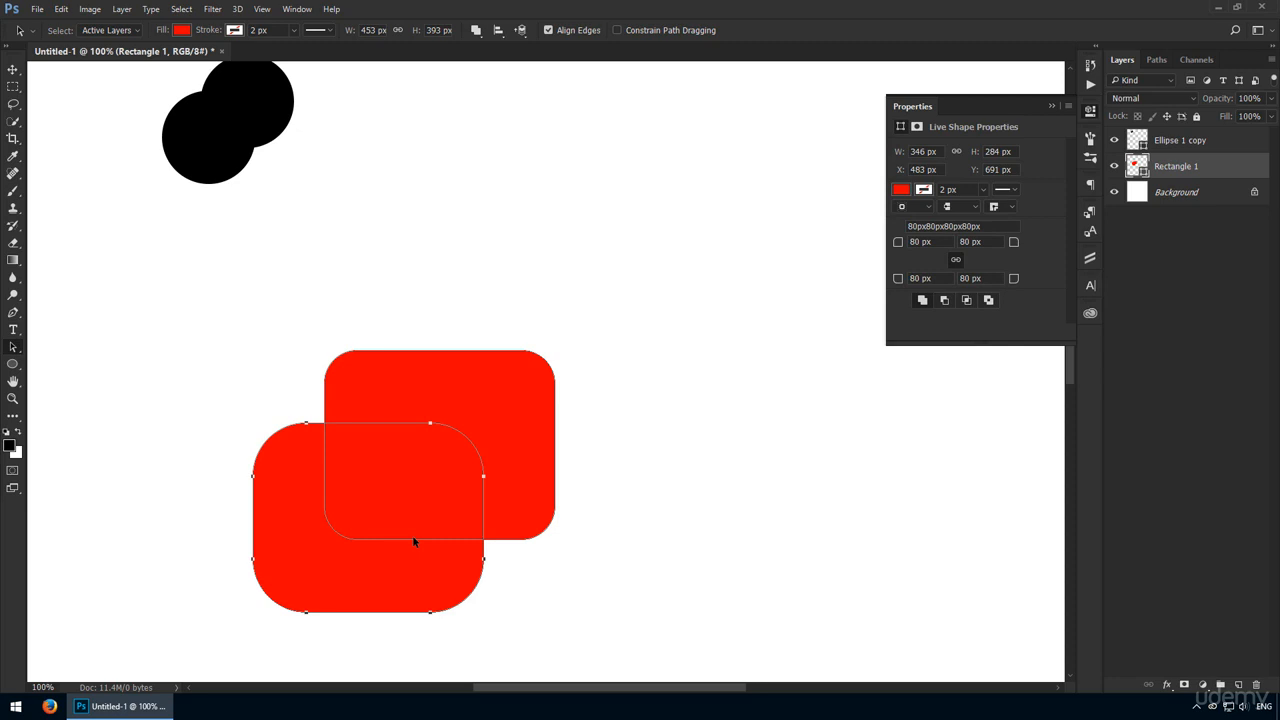
Step: Select both rounded rectangle paths and merge the shape components into a single outline
left_click(510, 401, "shift")
left_click(477, 31)
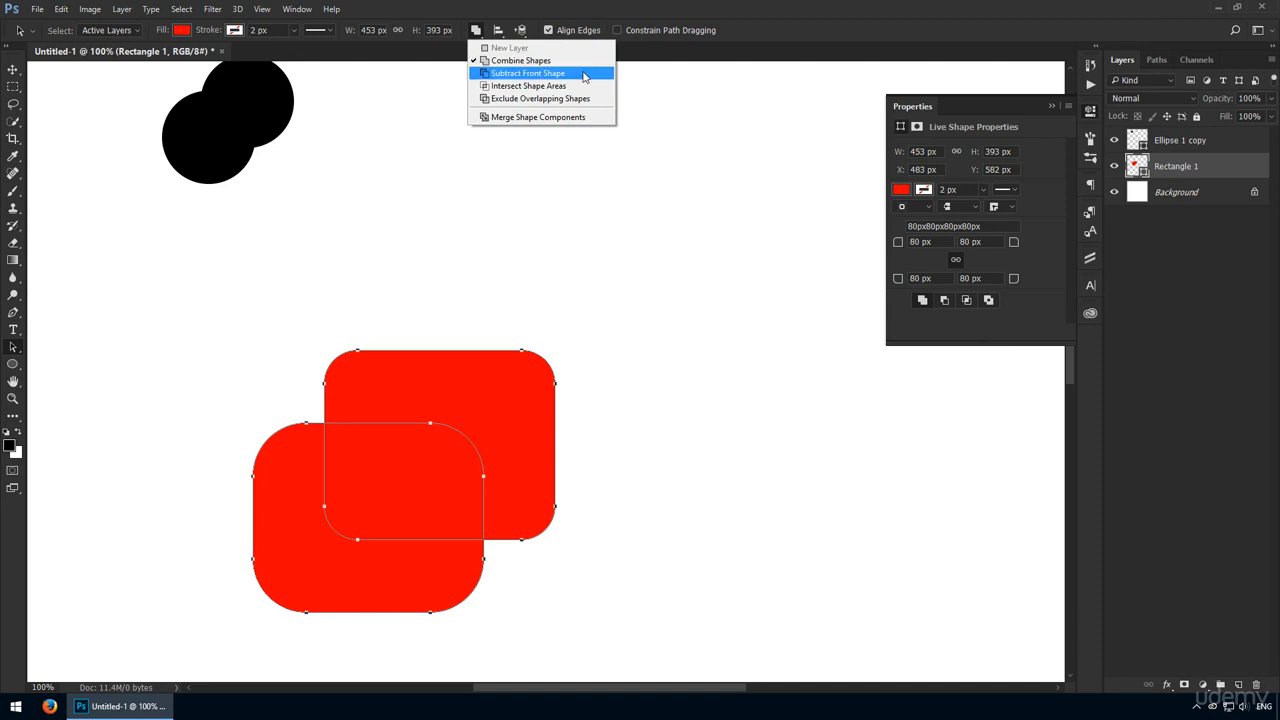
left_click(559, 118)
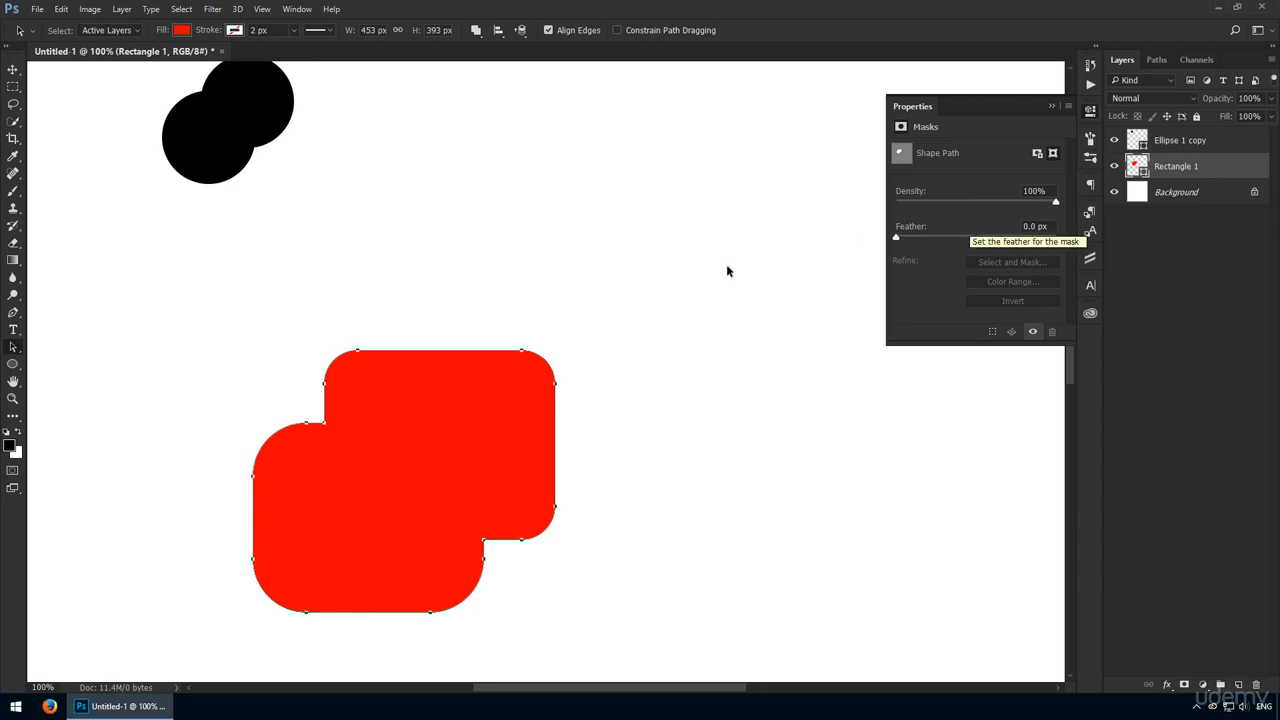
Step: Draw a red rectangle of about 324 × 230 px on its own layer in the empty area above the merged shape
key("u")
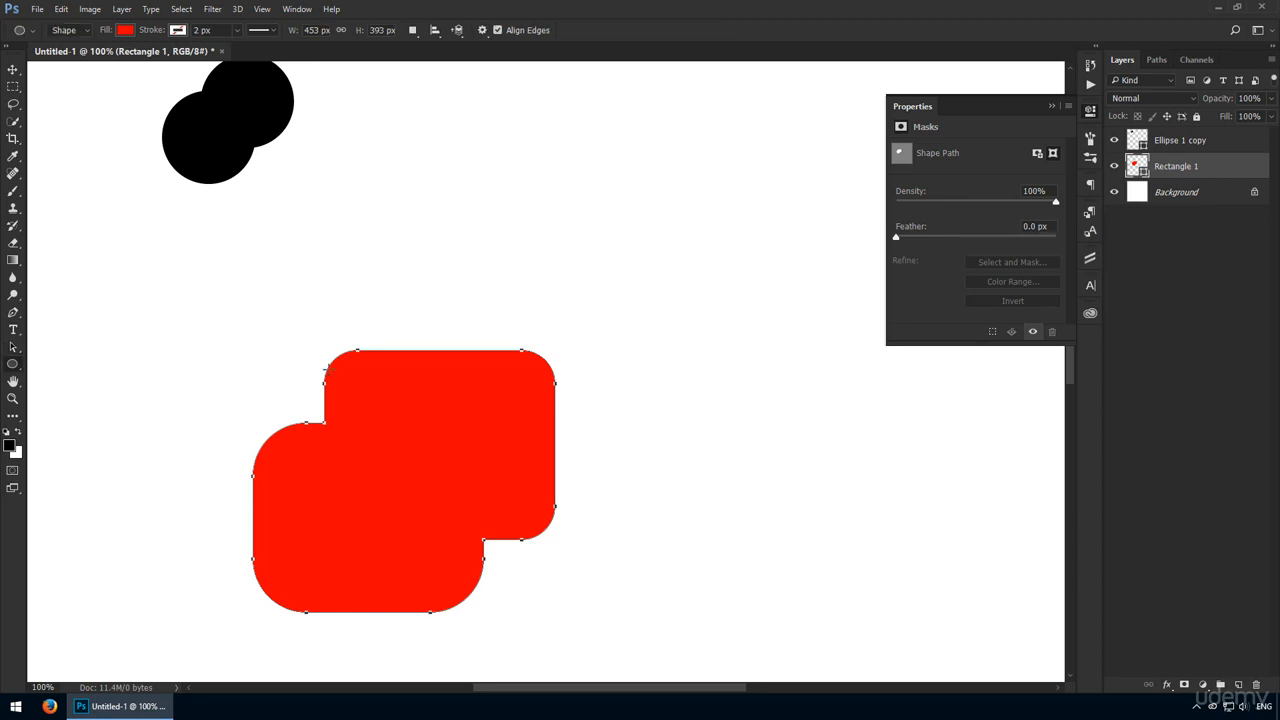
right_click(13, 364)
left_click(75, 366)
left_click_drag(498, 158, 714, 311)
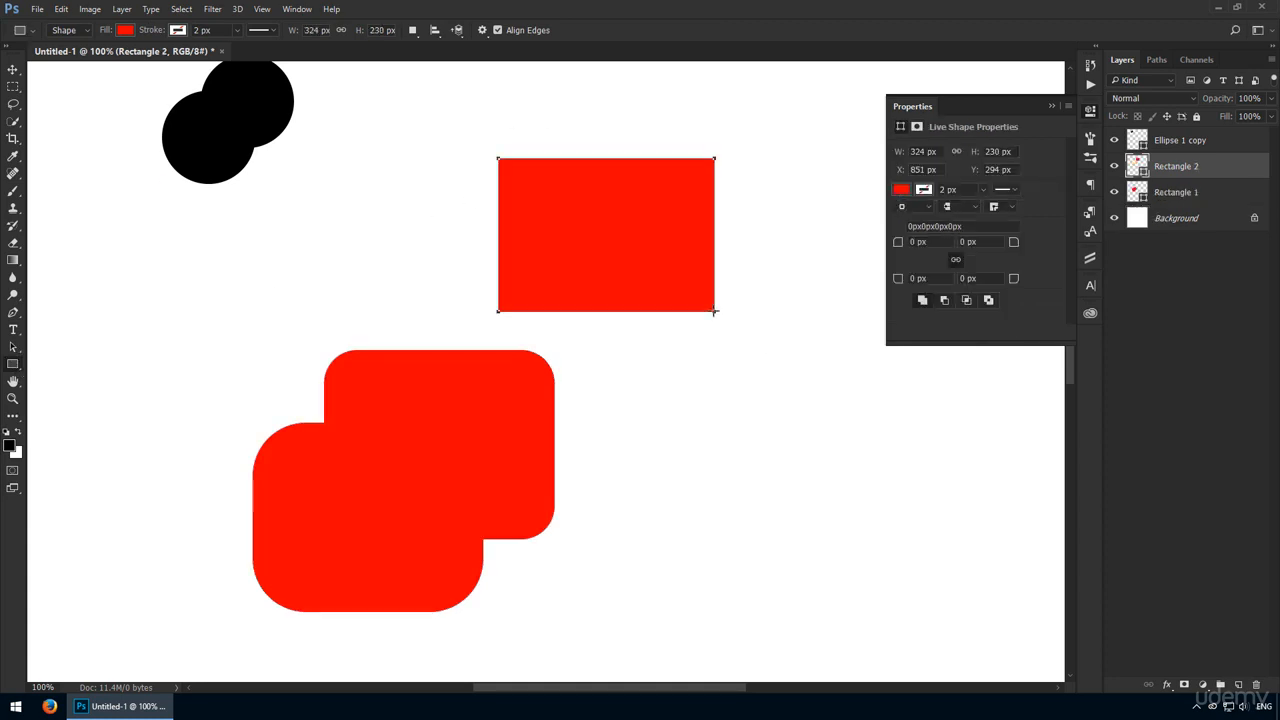
Step: Move only the new rectangle's upper-left corner point up and to the left, accepting the conversion to a regular path
left_click_drag(654, 266, 568, 319)
key("shift+a")
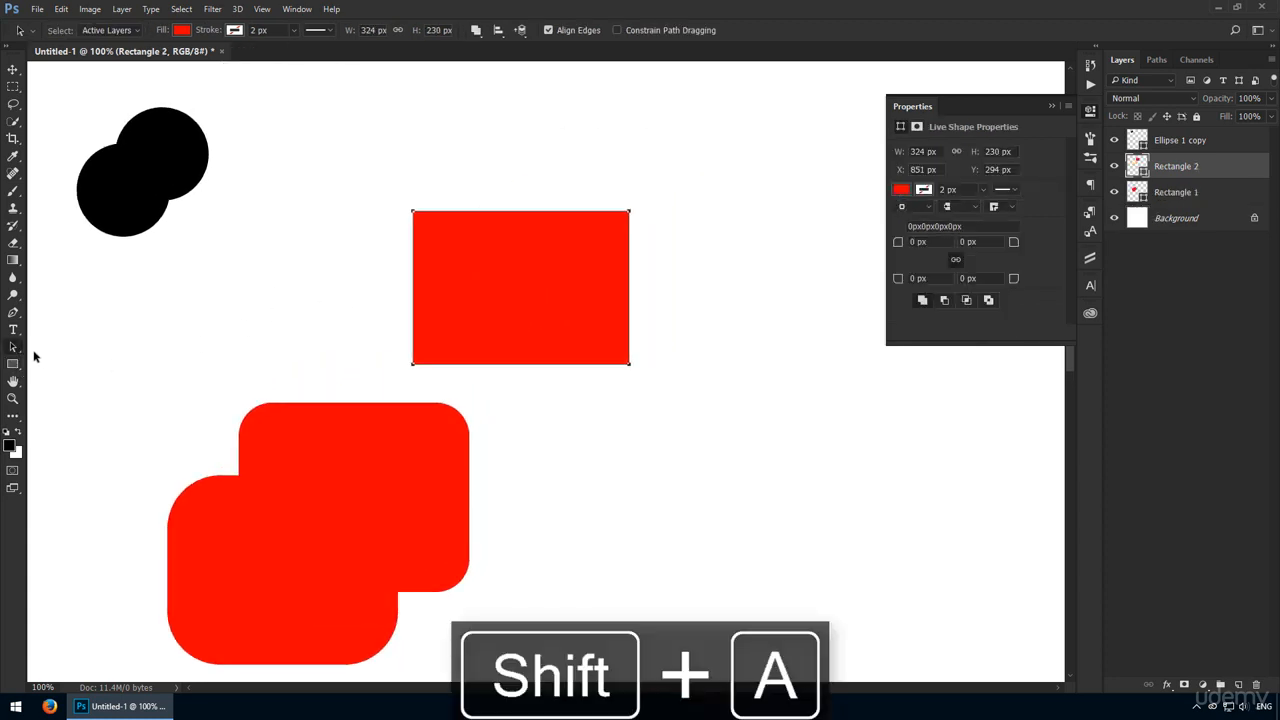
left_click(380, 176)
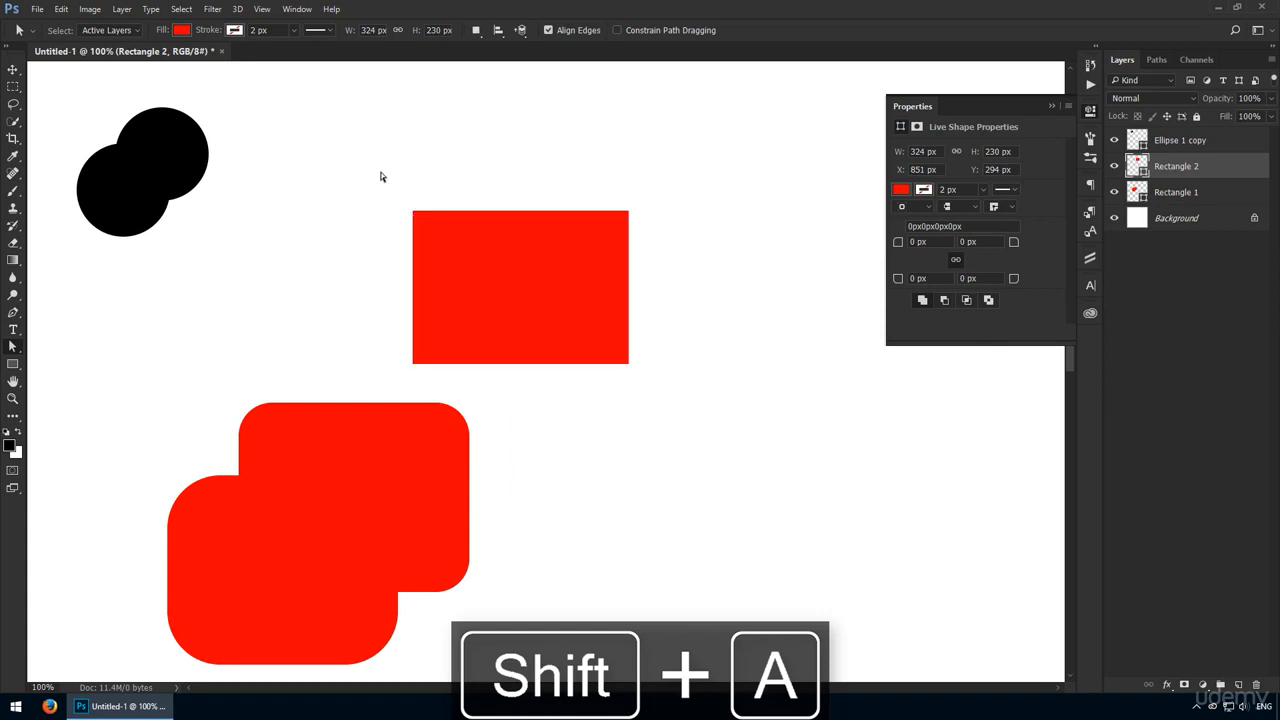
left_click_drag(413, 211, 348, 167)
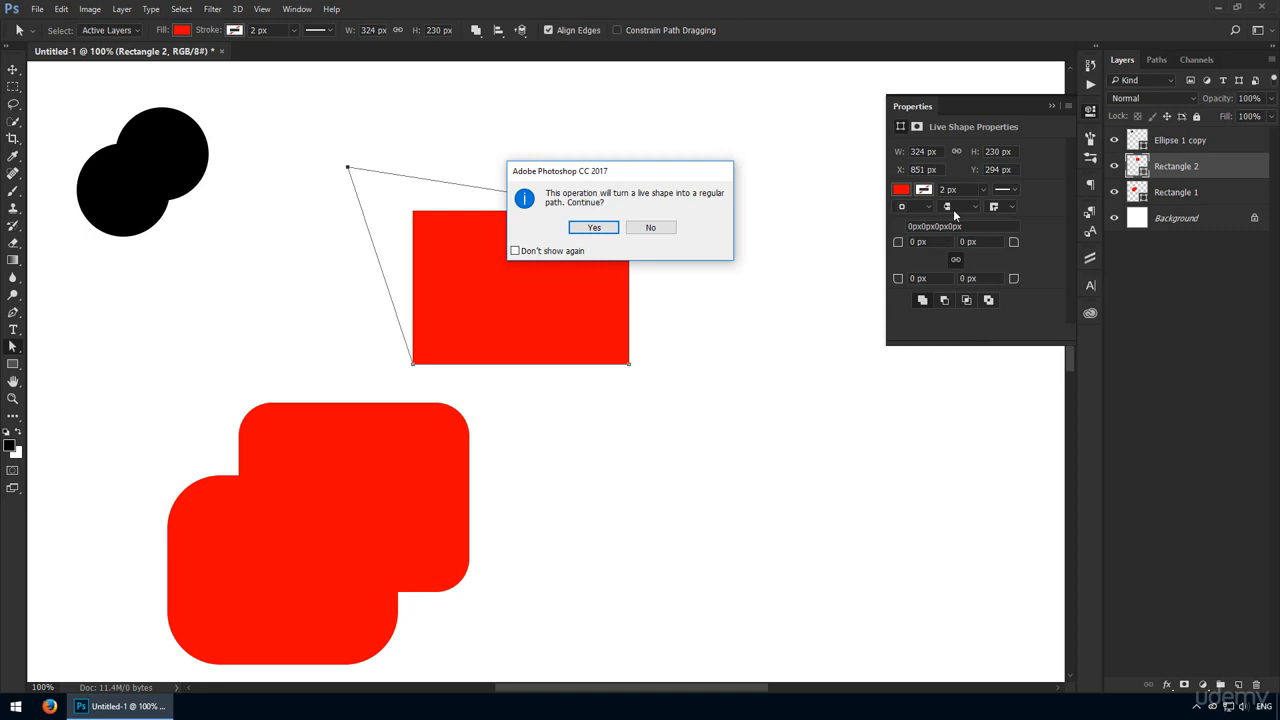
left_click(596, 228)
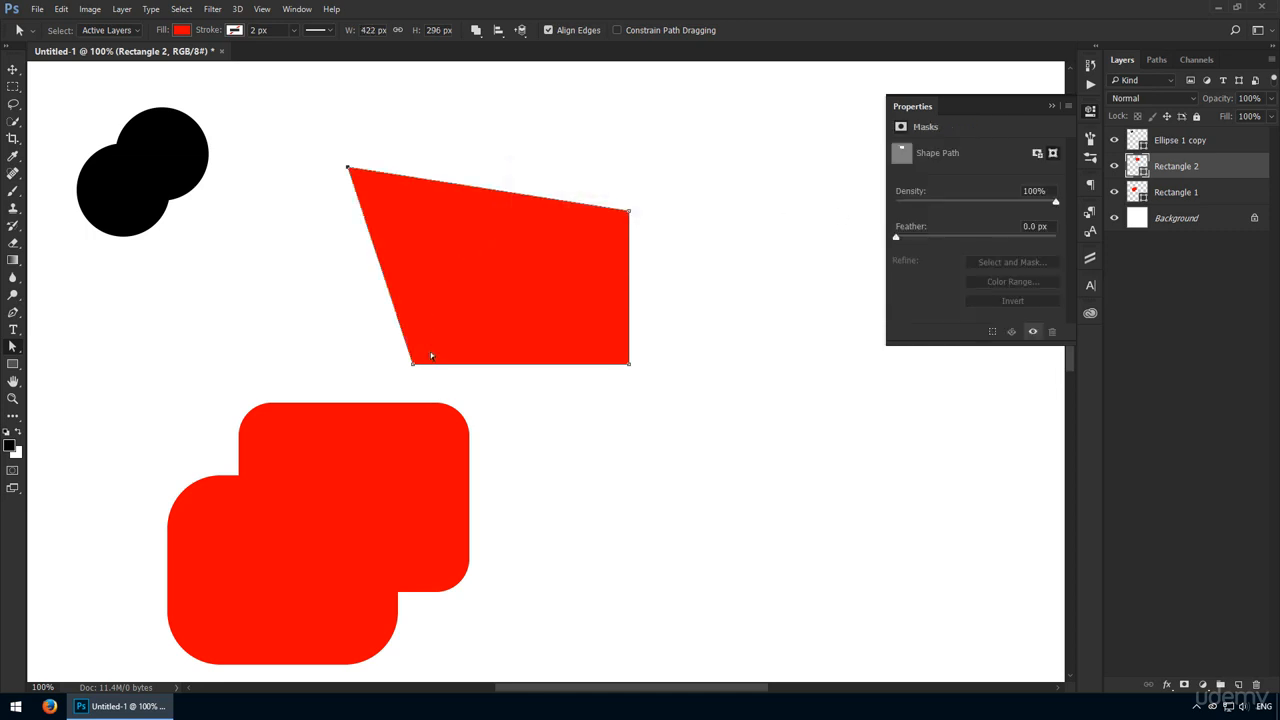
Step: Reposition the other three corner points of Rectangle 2 to form an arrowhead pointing up and right with an inward notch
left_click_drag(418, 366, 465, 292)
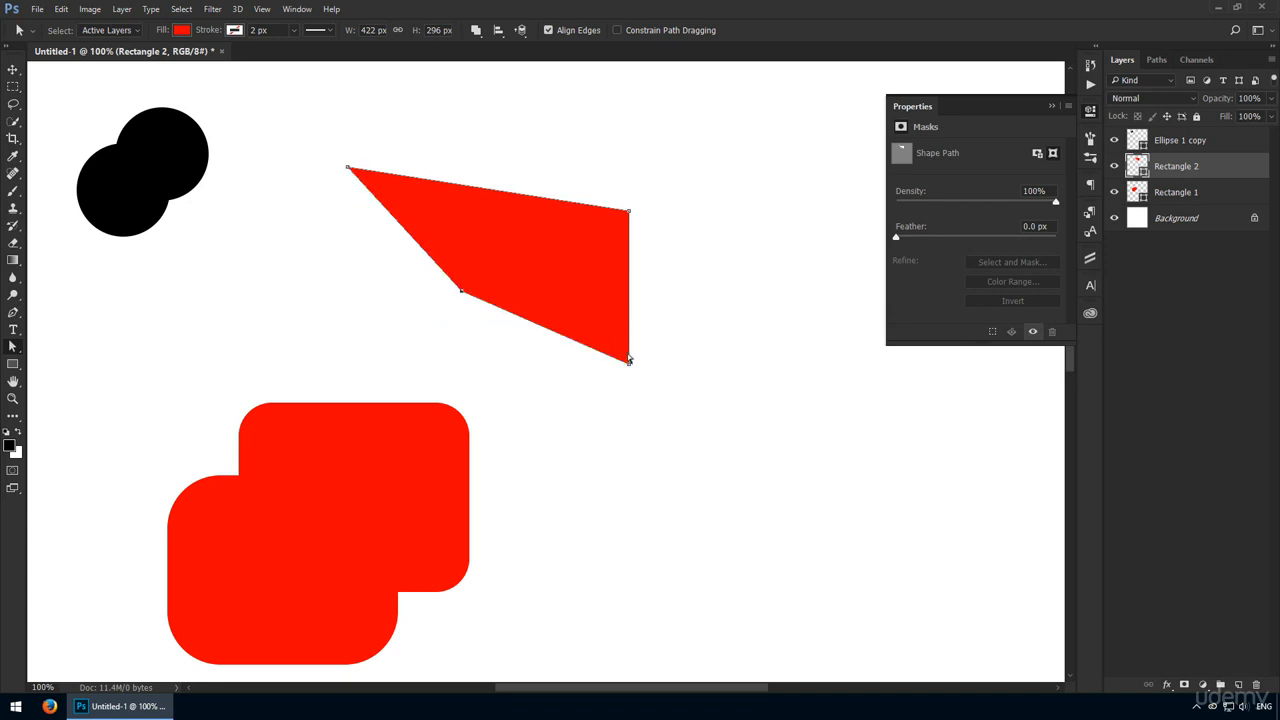
left_click_drag(629, 360, 502, 355)
left_click_drag(629, 211, 699, 103)
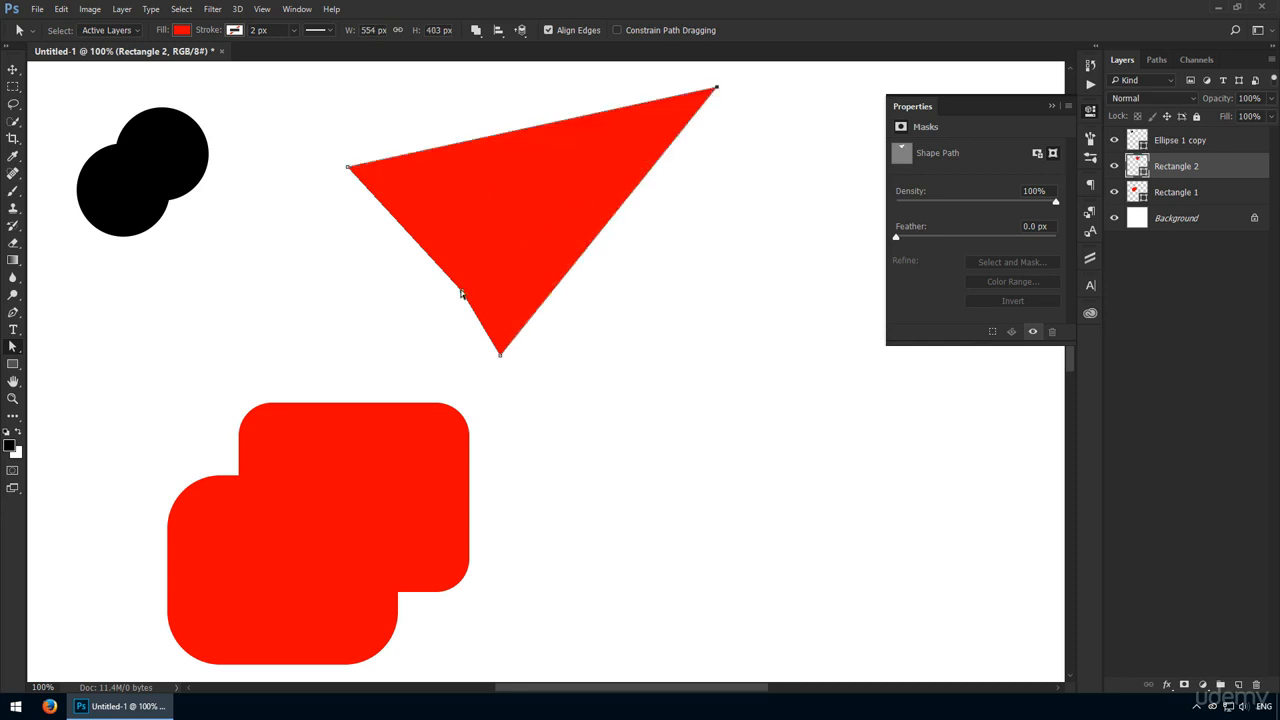
left_click_drag(465, 292, 530, 205)
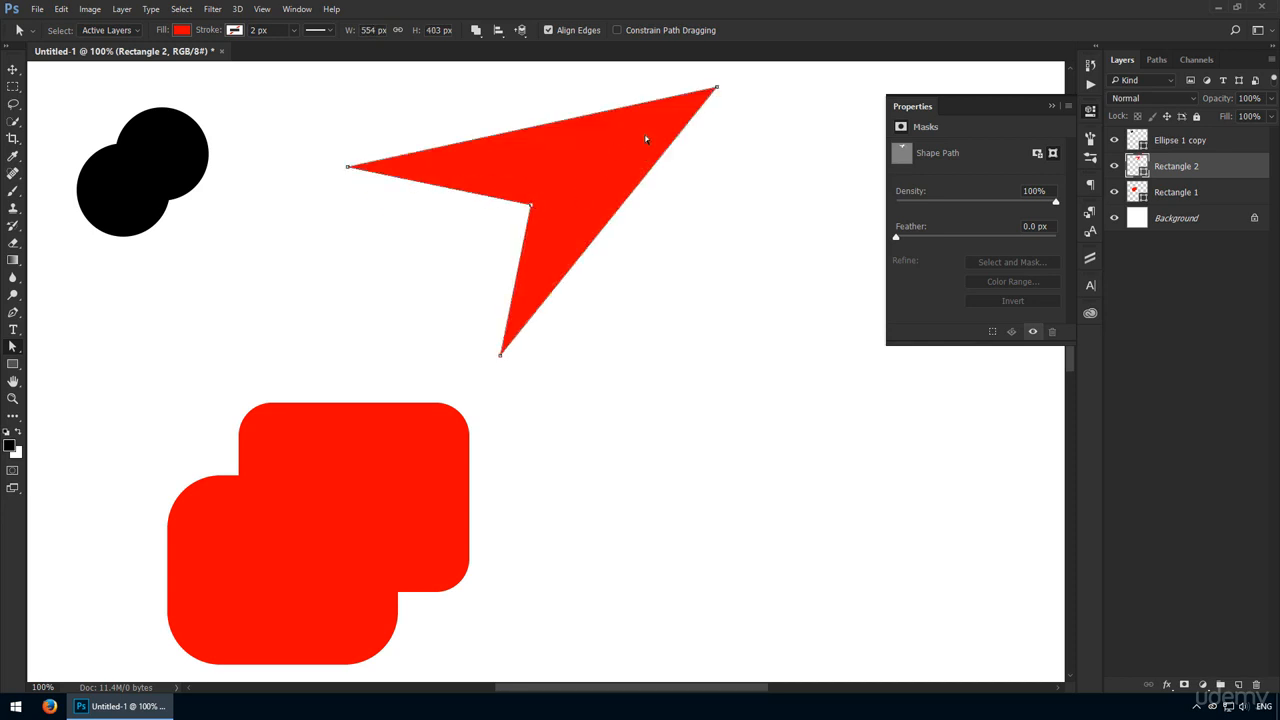